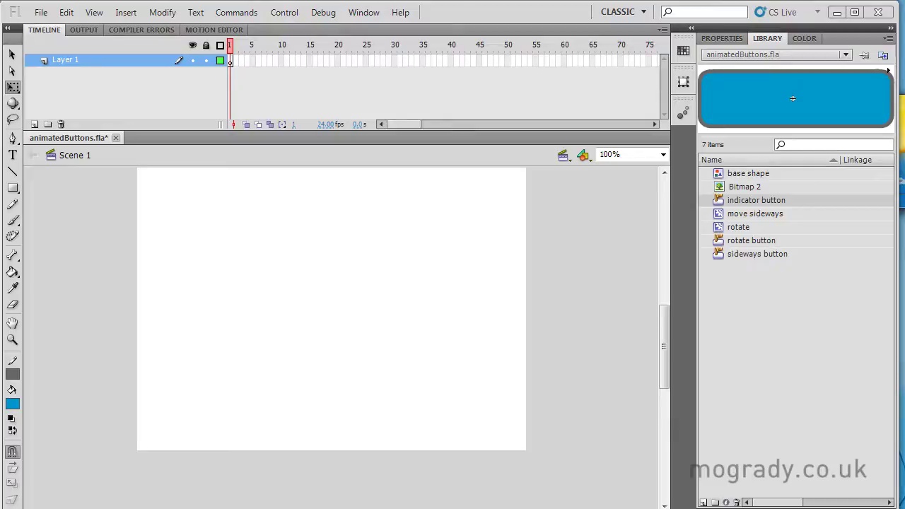
Step: Preview the indicator button's Up, Over and Down states, then return to Scene 1
double_click(719, 203)
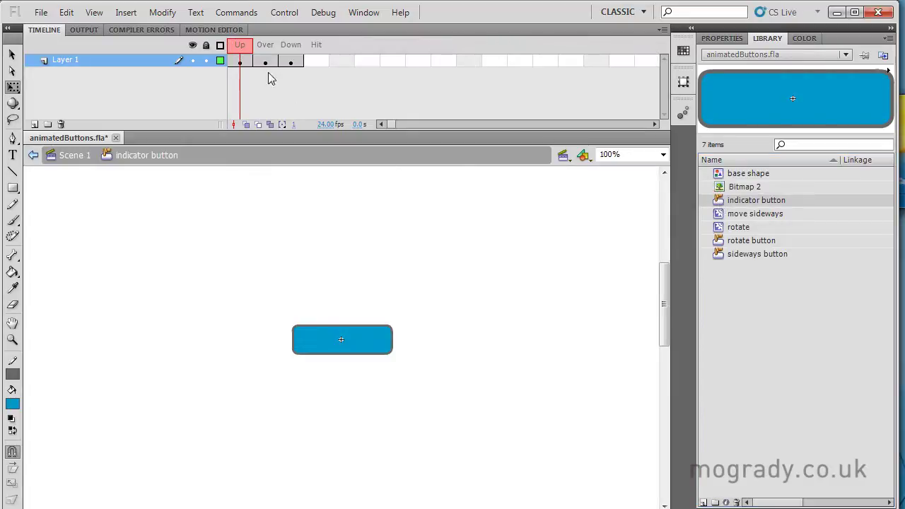
left_click_drag(248, 47, 279, 56)
left_click(74, 154)
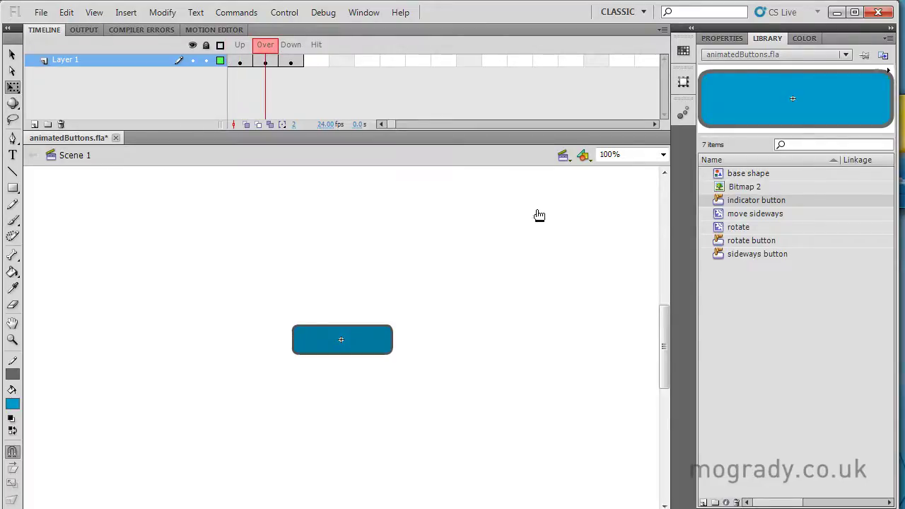
Step: Drag indicator button instances from the Library into a vertical column on the stage
left_click_drag(718, 205, 224, 206)
left_click_drag(718, 202, 226, 249)
left_click(11, 54)
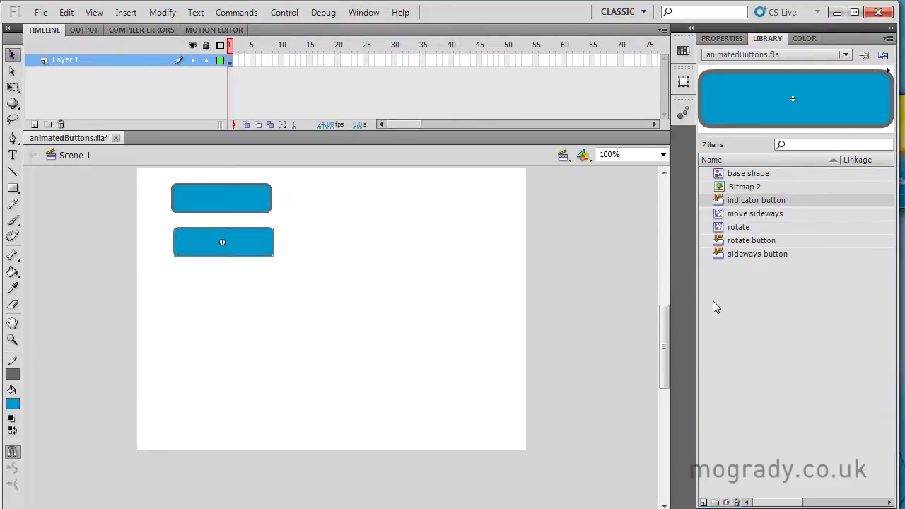
left_click_drag(721, 203, 224, 292)
left_click_drag(716, 204, 220, 383)
Step: Align the five buttons left, distribute them by vertical center, and test the SWF
left_click_drag(274, 310, 157, 175)
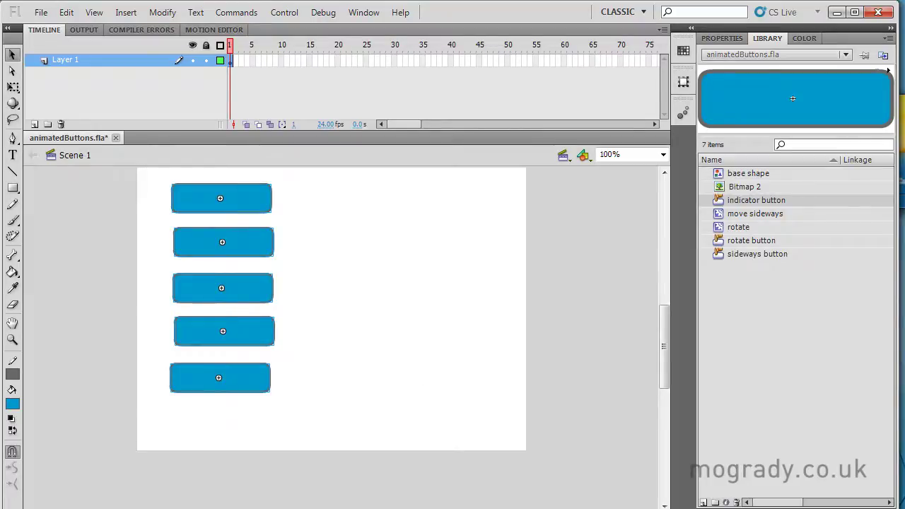
key("ctrl+i")
left_click(714, 297)
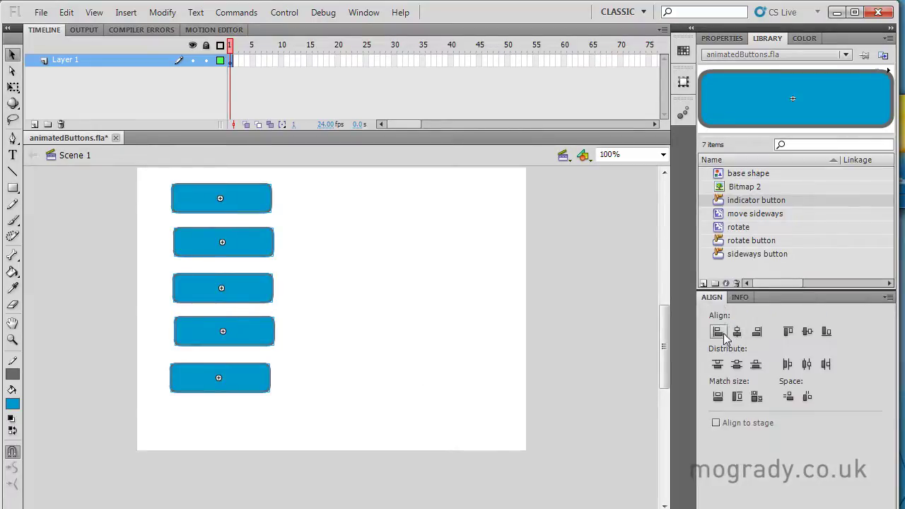
left_click(717, 331)
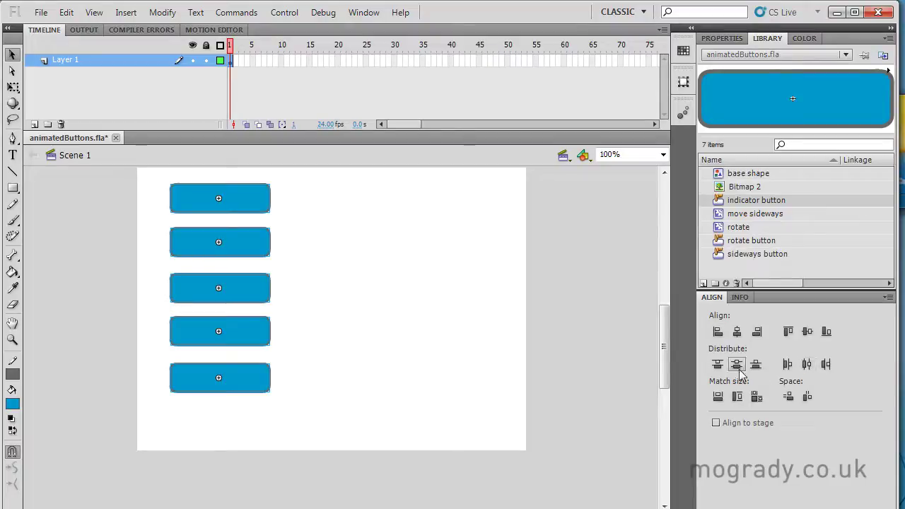
left_click(736, 365)
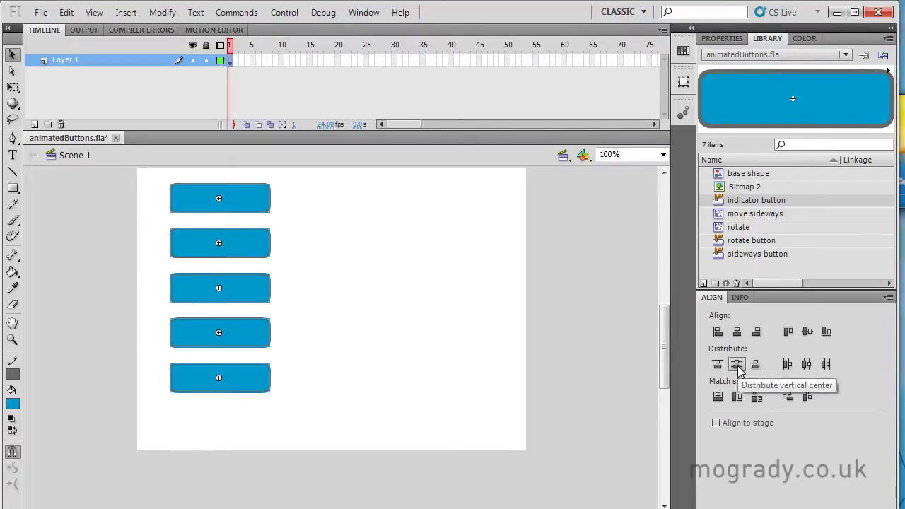
key("ctrl+Return")
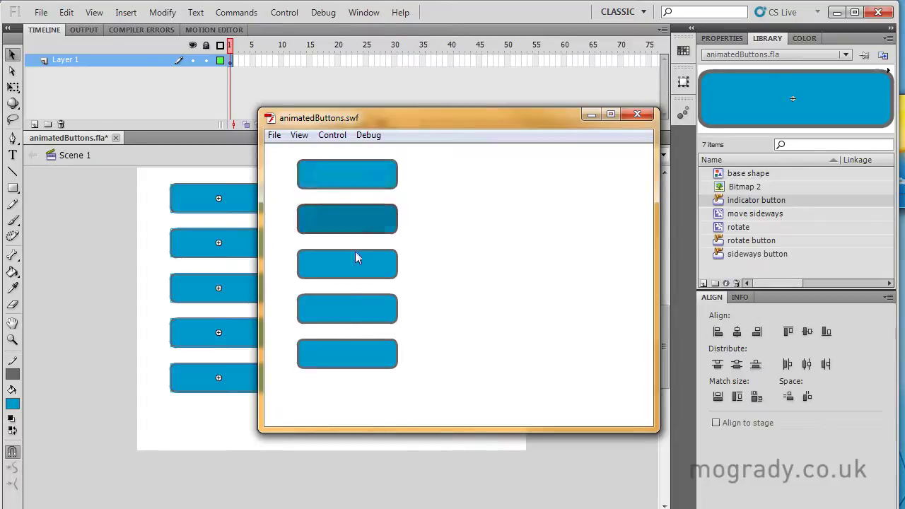
left_click(637, 115)
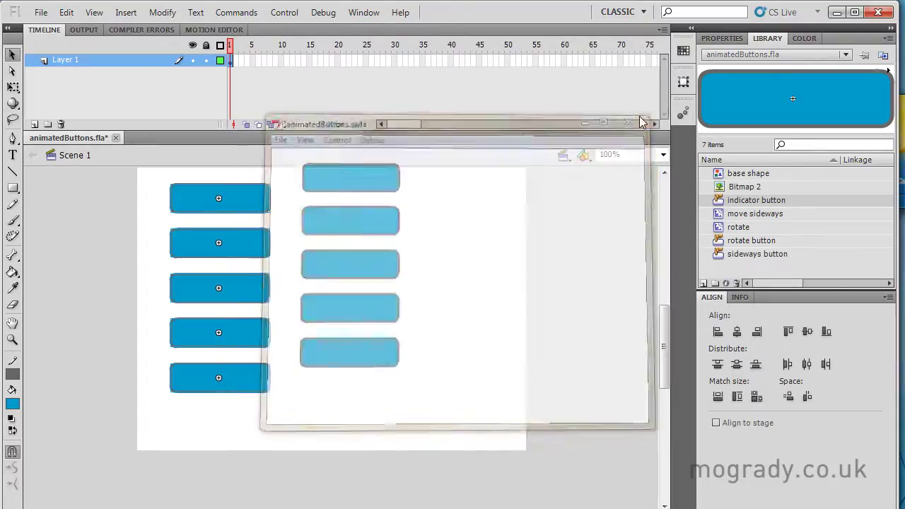
Step: In the indicator button's Over state, draw a small rectangle left of the button
double_click(719, 201)
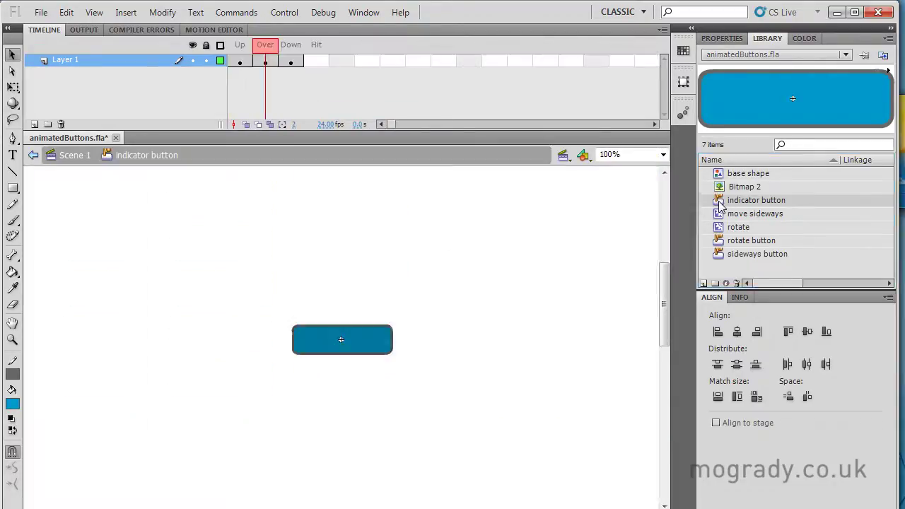
left_click(264, 63)
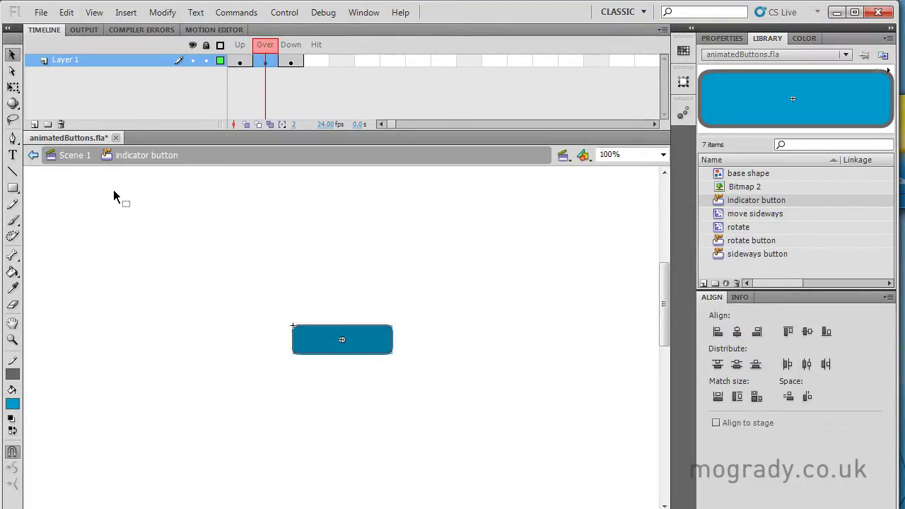
left_click(13, 188)
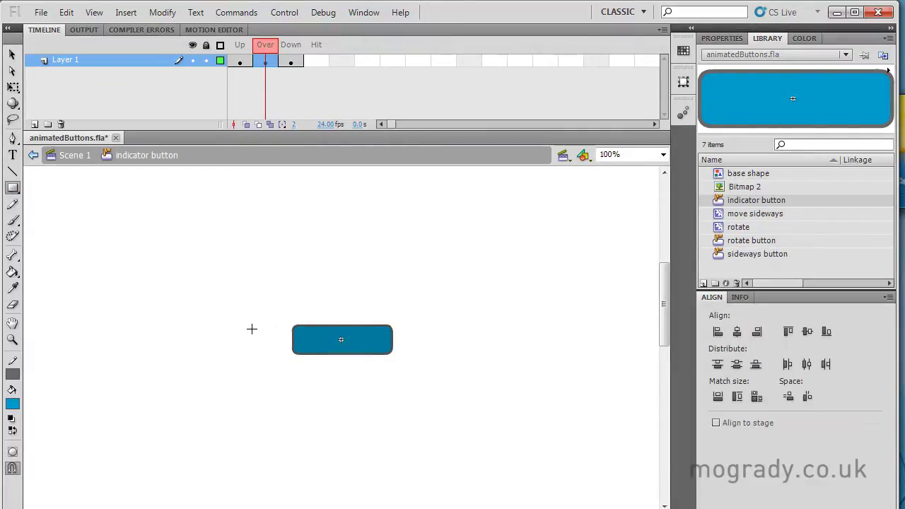
left_click_drag(252, 324, 276, 354)
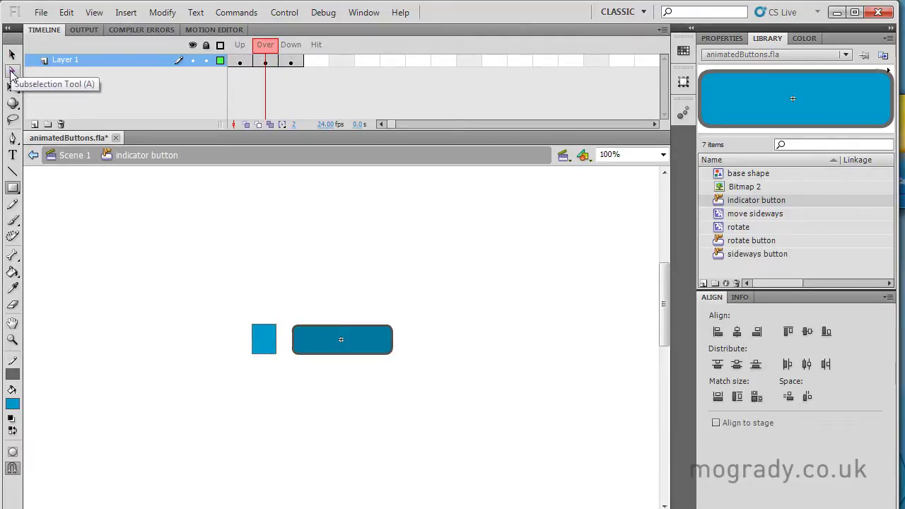
Step: Reshape the rectangle into a right-pointing triangle by deleting a corner anchor and lowering the top point
left_click(11, 72)
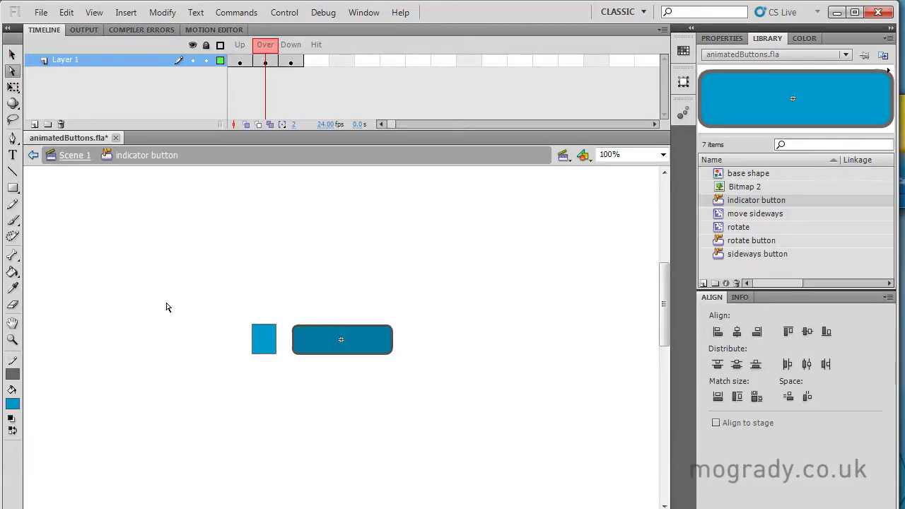
left_click(274, 352)
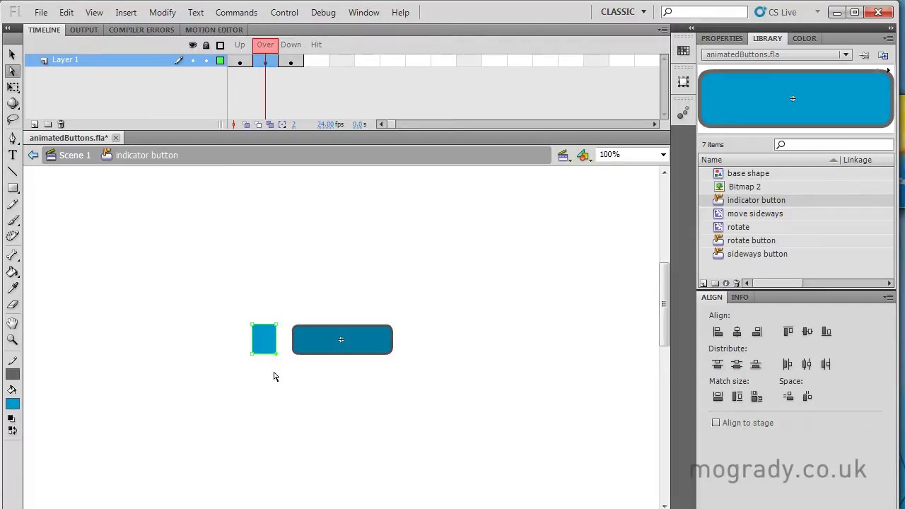
key("Delete")
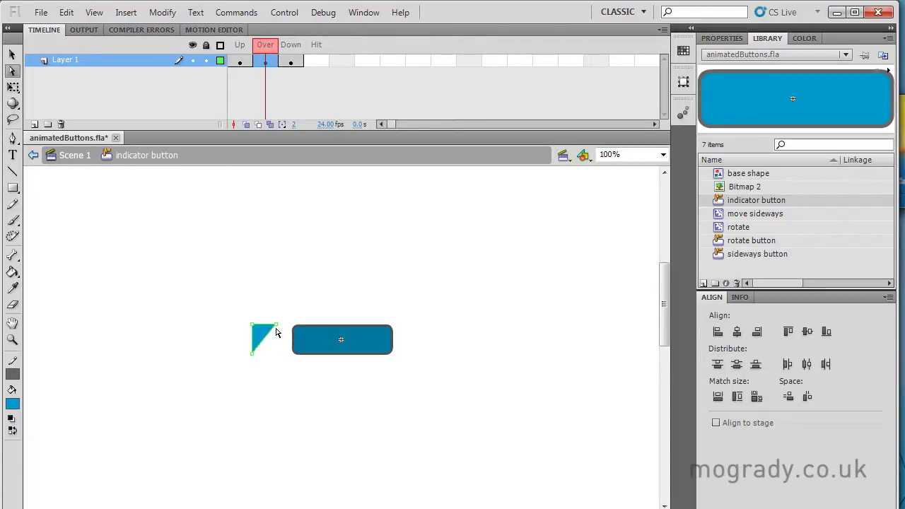
key("Down")
key("Down")
key("Down")
key("Down")
key("Down")
key("Down")
key("Down")
key("Down")
key("Down")
key("Down")
key("Down")
key("Down")
key("Down")
key("Down")
key("Down")
key("Down")
key("Down")
key("Down")
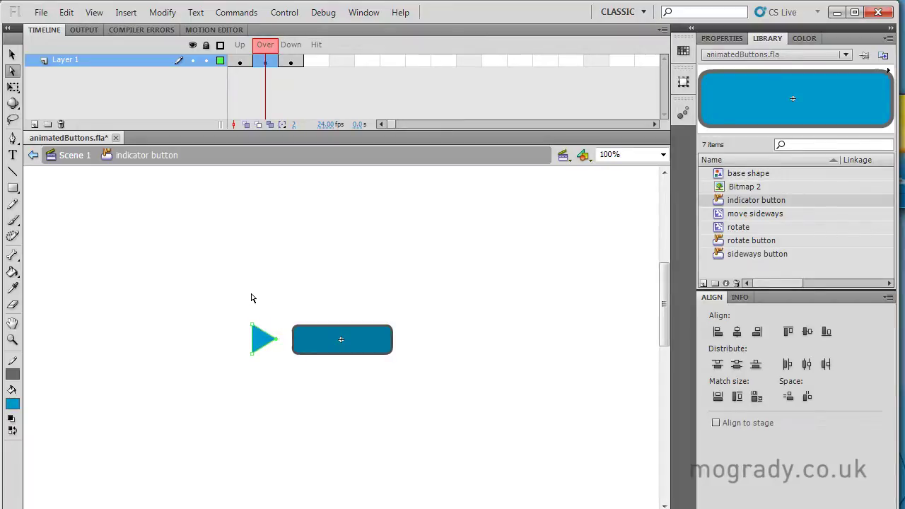
Step: Test the movie from Scene 1 to check the triangle rollover
left_click(77, 156)
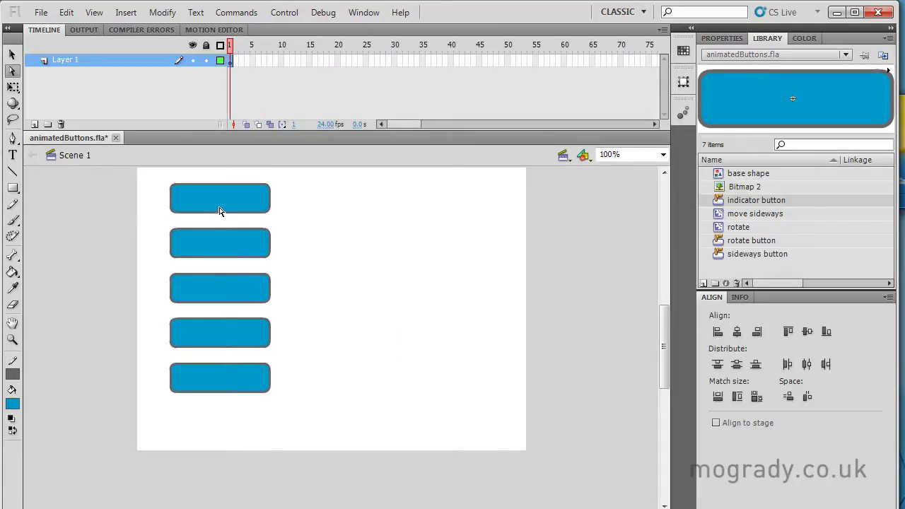
key("ctrl+Return")
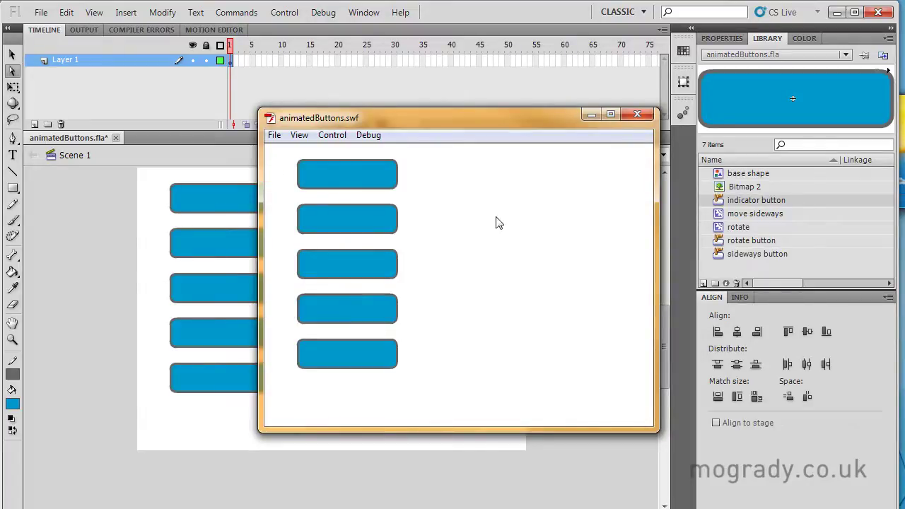
left_click(635, 116)
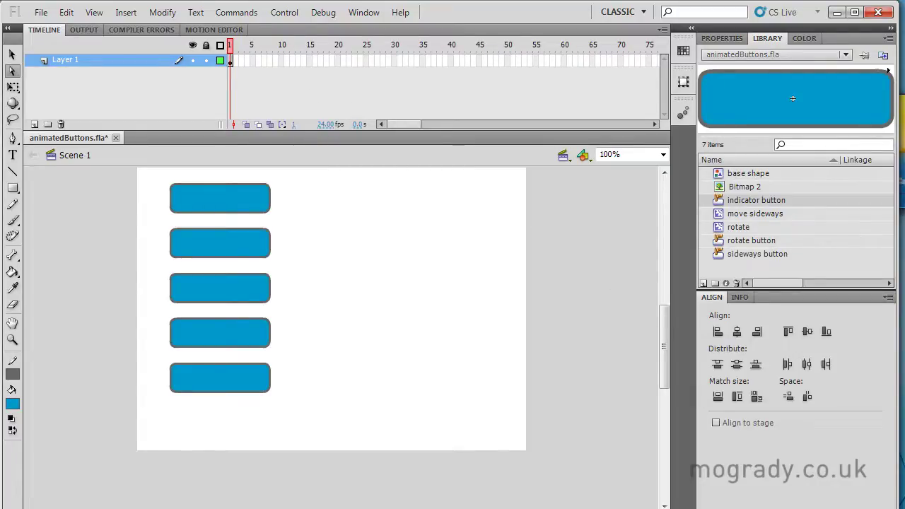
Step: Nudge the five-button column down and right, retest, then select all five buttons
left_click(12, 57)
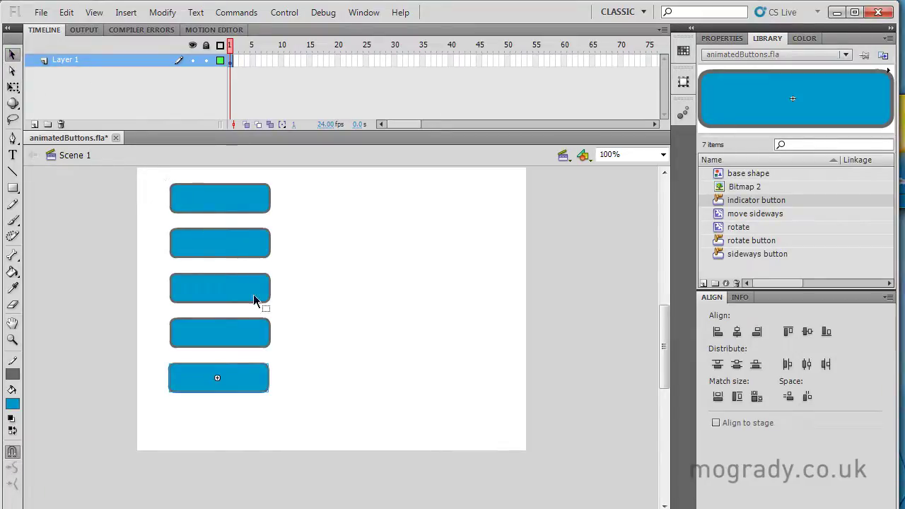
left_click_drag(161, 172, 295, 422)
key("shift+Down")
key("shift+Down")
key("Down")
key("Down")
key("shift+Right")
key("shift+Right")
key("shift+Right")
key("shift+Right")
key("ctrl+Return")
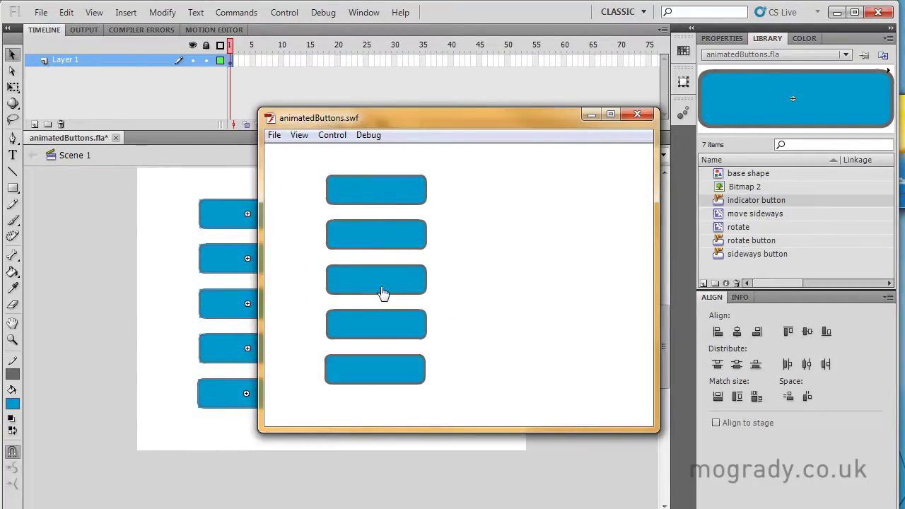
left_click(638, 115)
left_click_drag(164, 172, 335, 422)
Step: Replace the buttons with the lamb photo and create a new button symbol named 'lamb'
key("Delete")
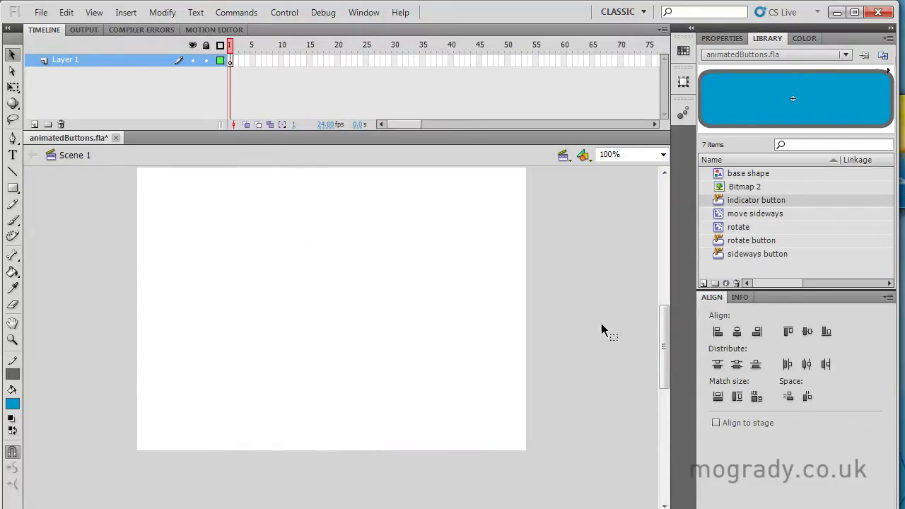
left_click_drag(724, 191, 326, 327)
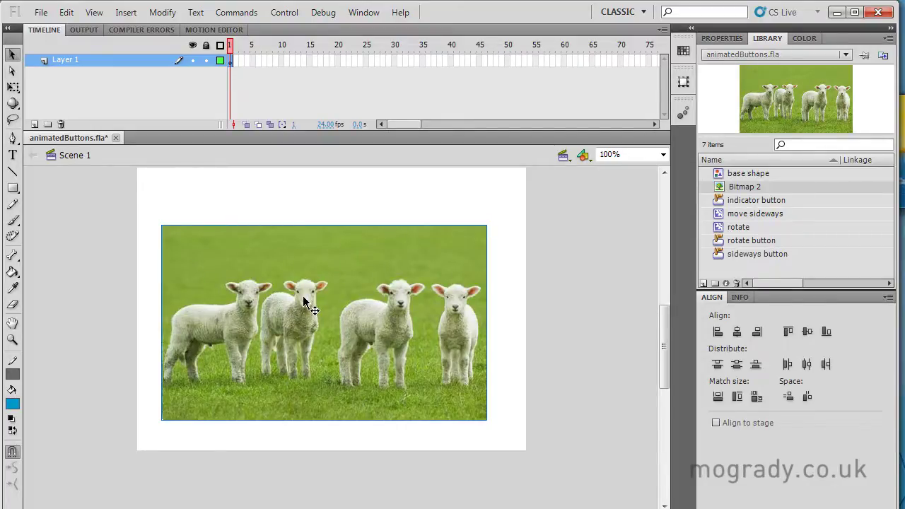
left_click(125, 12)
left_click(142, 29)
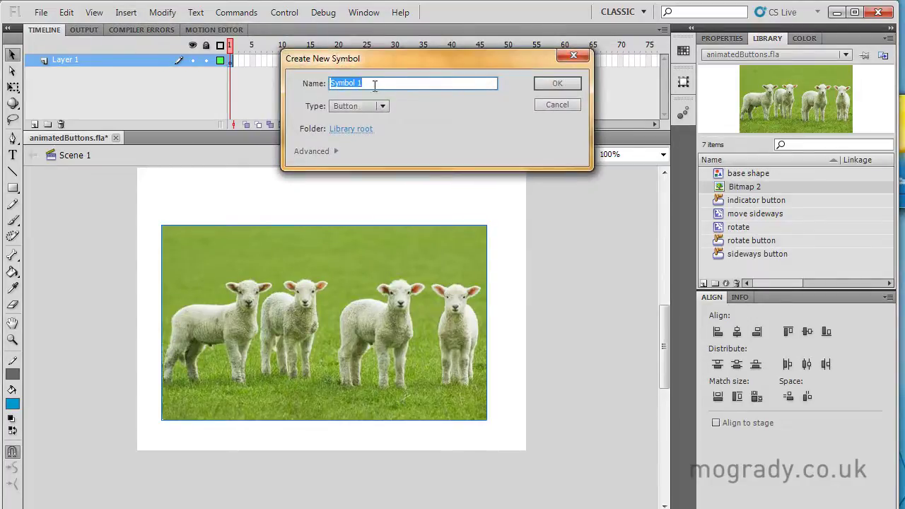
type("lamb")
key("Return")
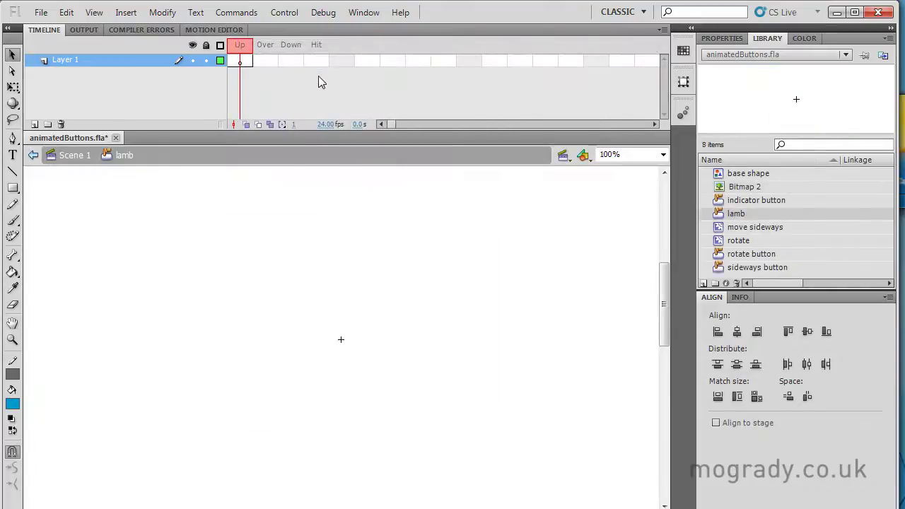
Step: Add a layer and name the layers 'lamb shape' and 'temp pic guide'
left_click(35, 124)
double_click(63, 61)
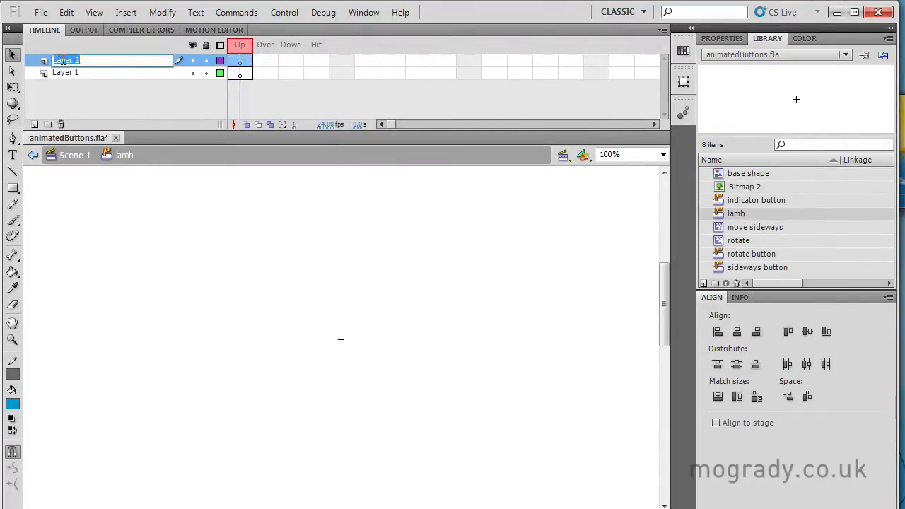
type("lamb shape")
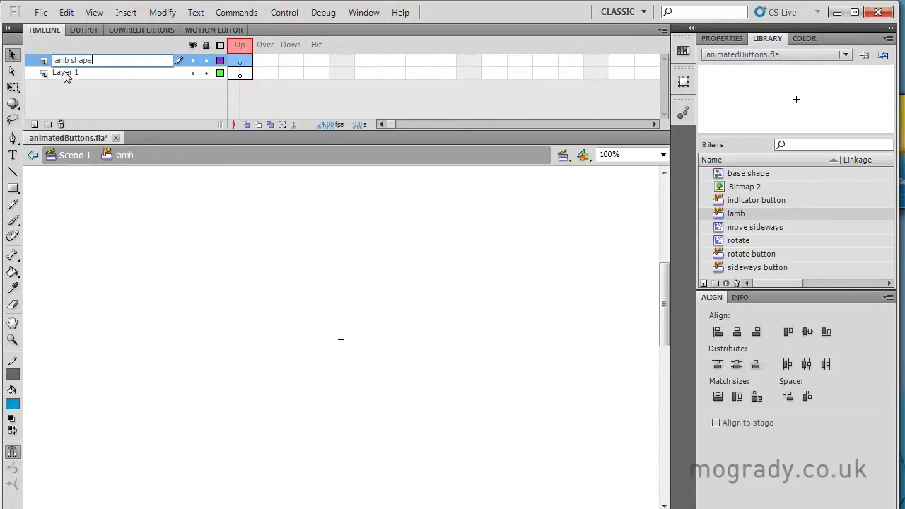
double_click(65, 73)
type("temp pic")
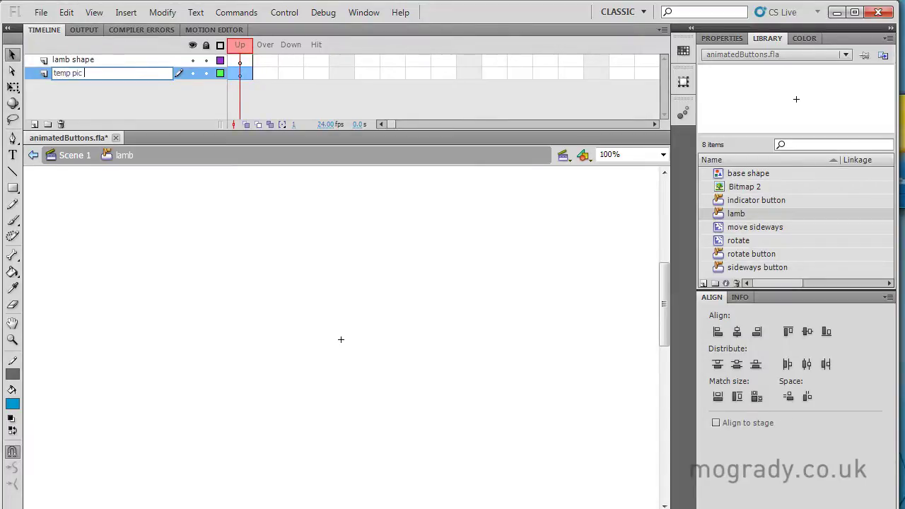
type(" guide")
key("Return")
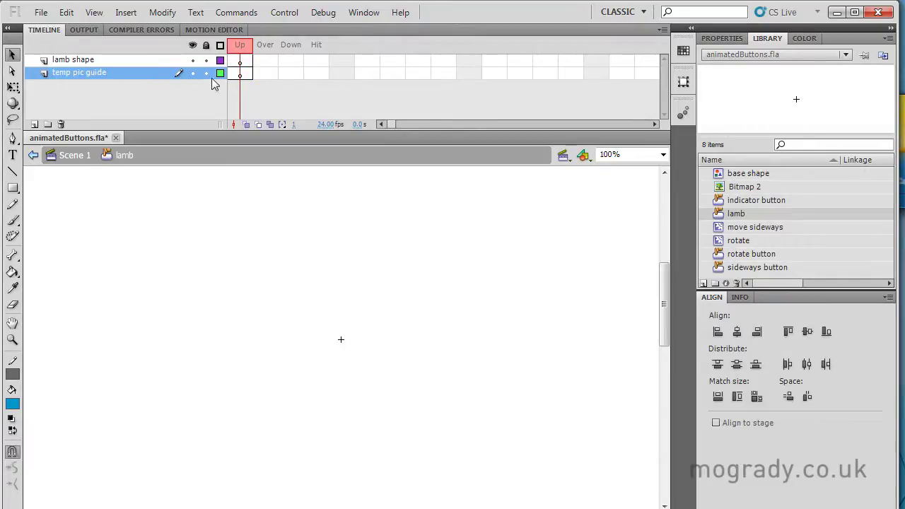
Step: Insert a keyframe in the Hit frame of the temp pic guide layer
left_click(728, 188)
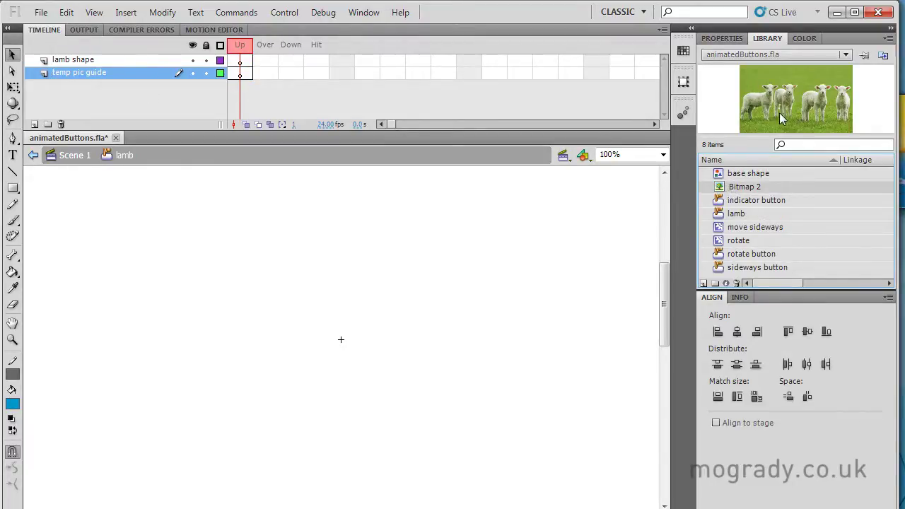
left_click(316, 60)
left_click(318, 72)
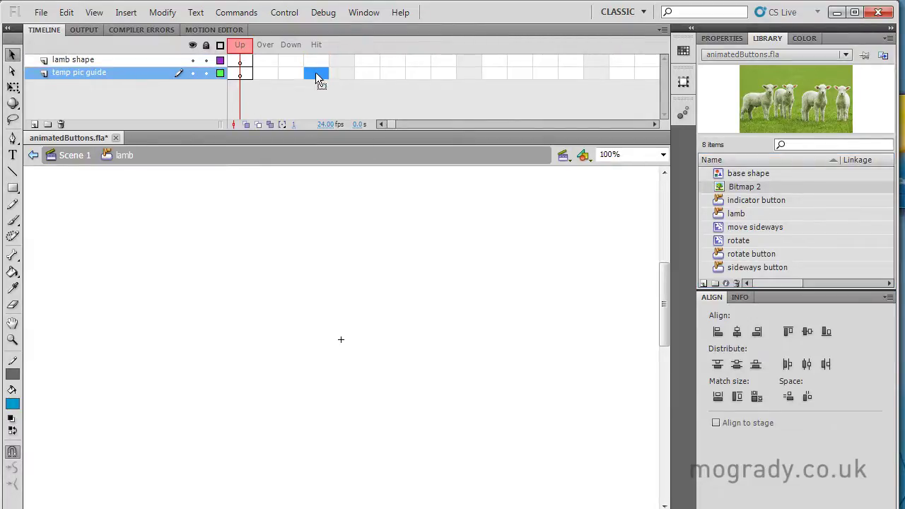
right_click(315, 73)
left_click(360, 171)
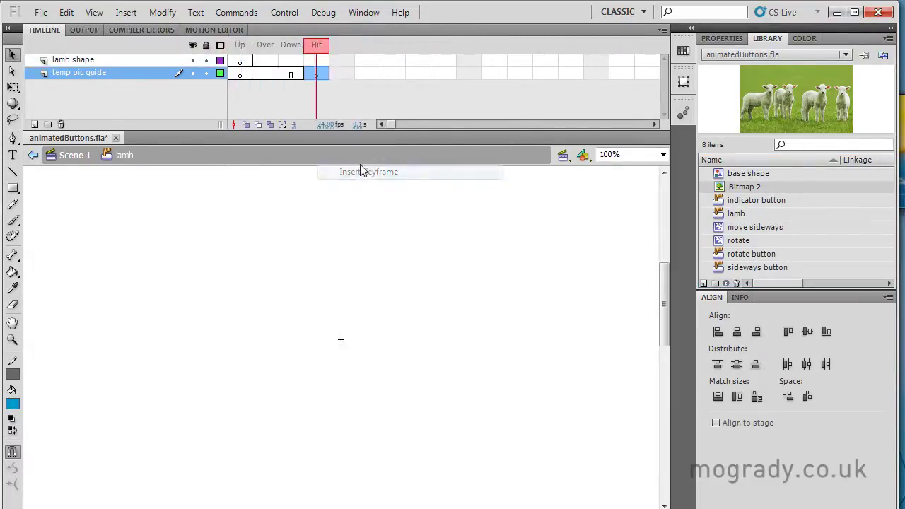
right_click(321, 61)
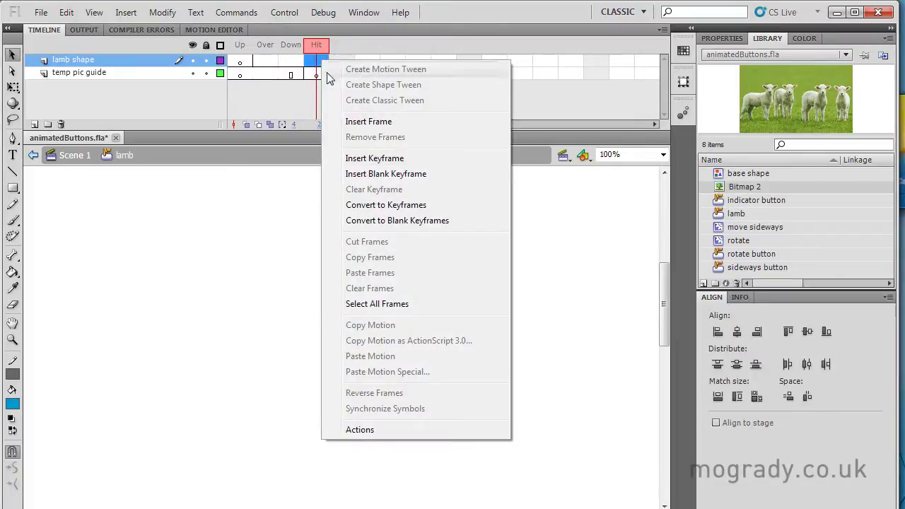
Step: Add a Hit keyframe on lamb shape, place the Bitmap 2 photo on the guide layer, and lock it
left_click(355, 155)
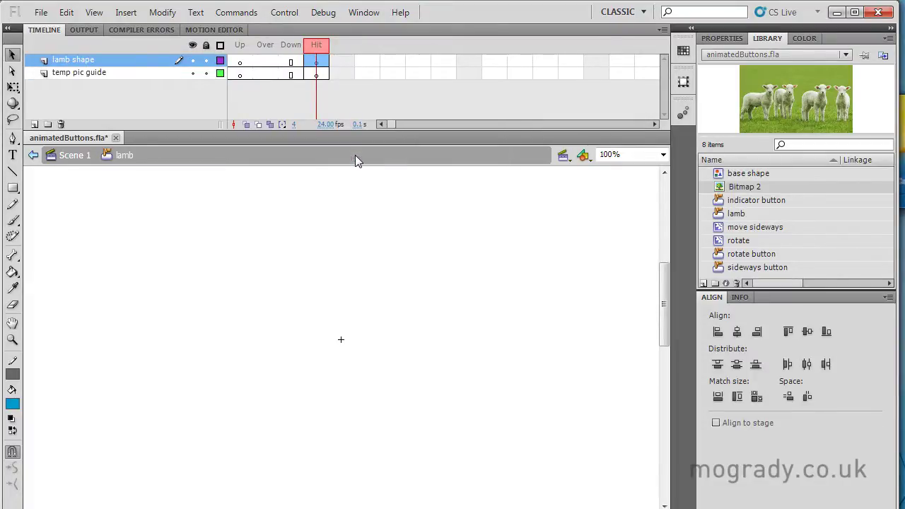
left_click(316, 73)
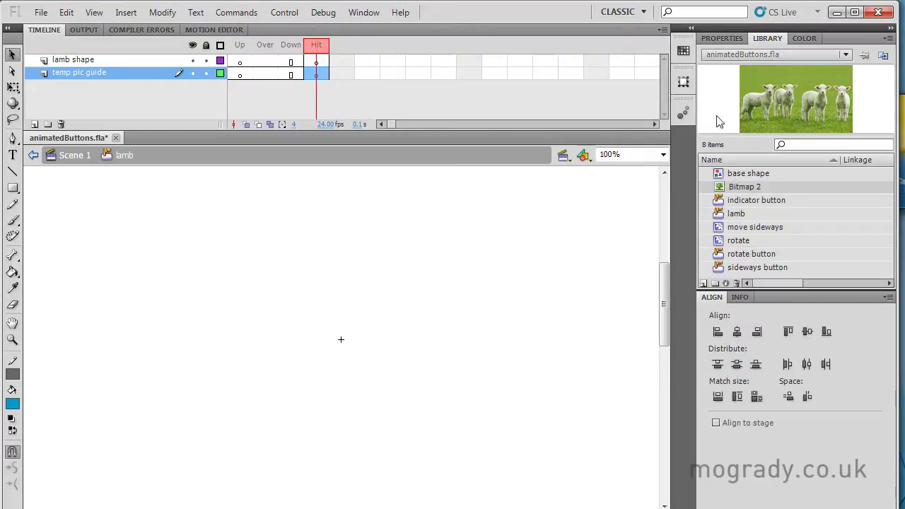
left_click_drag(803, 106, 344, 340)
left_click_drag(394, 361, 425, 365)
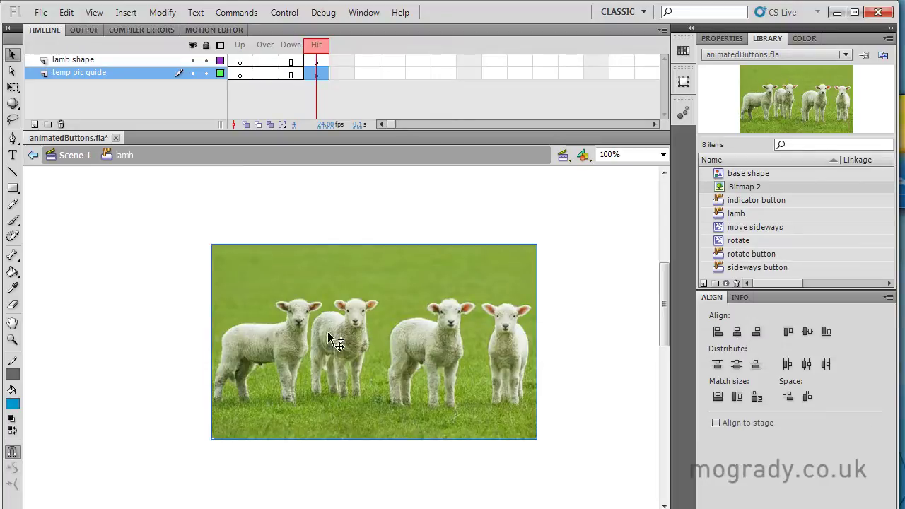
left_click(205, 74)
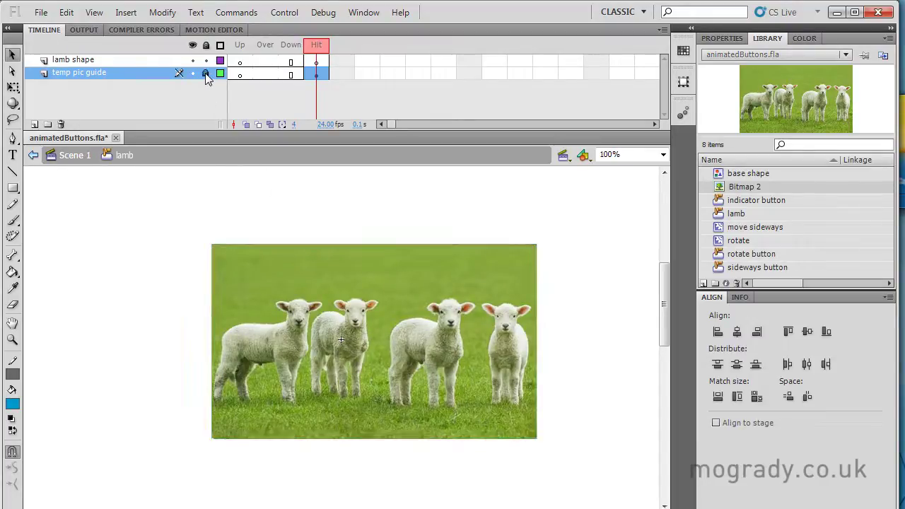
Step: Brush-trace the outline of the second lamb on the lamb shape layer
left_click(13, 220)
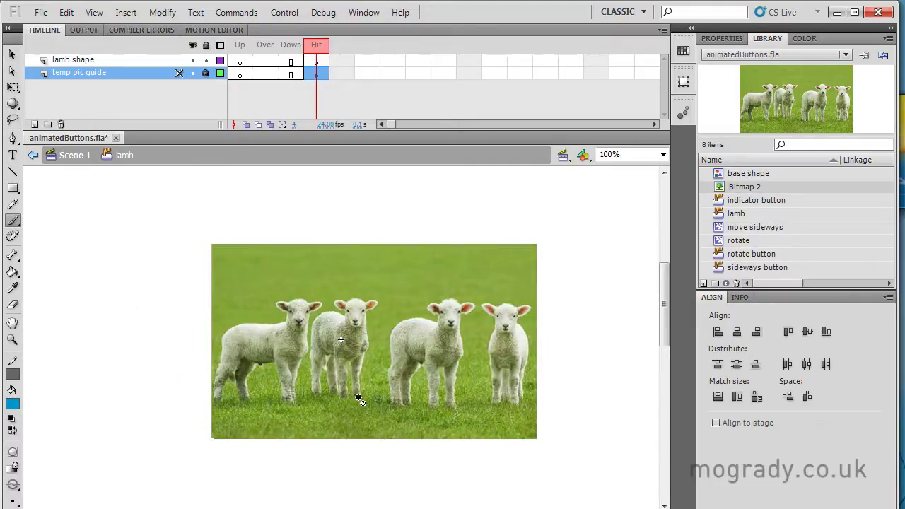
left_click(321, 61)
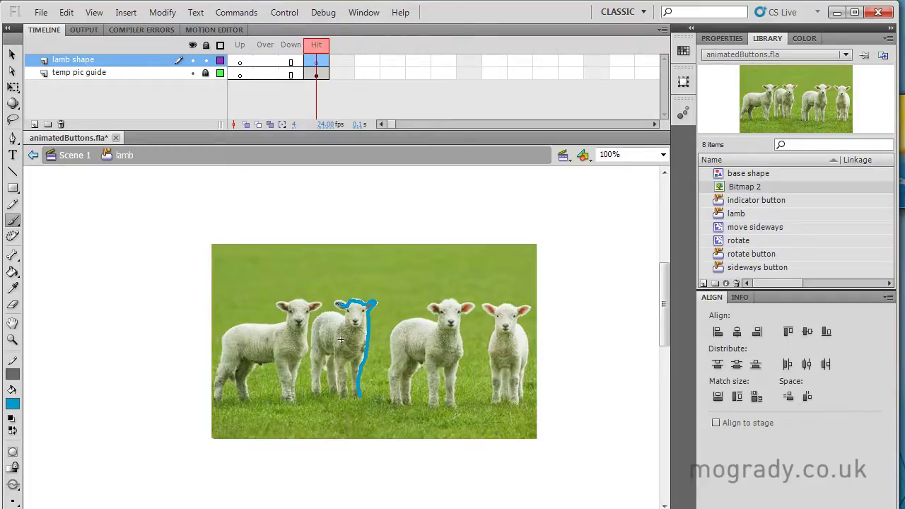
left_click_drag(338, 313, 318, 322)
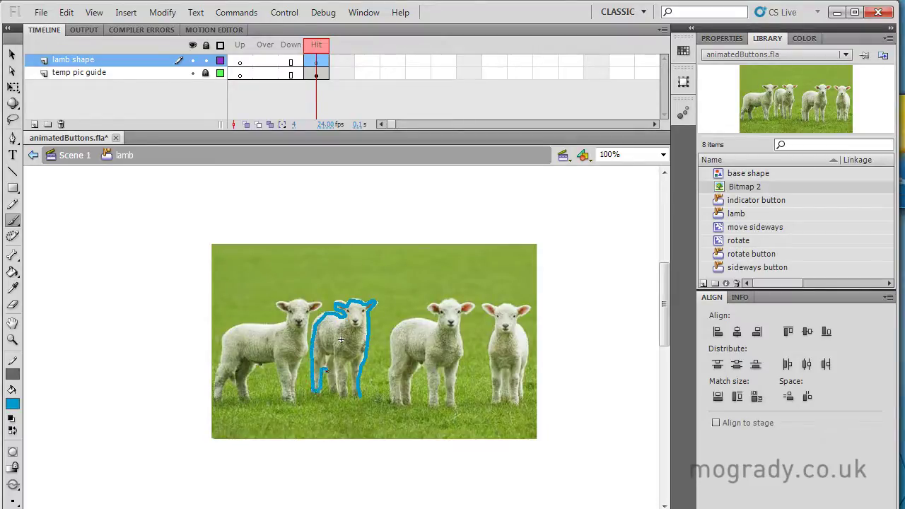
left_click_drag(346, 394, 347, 373)
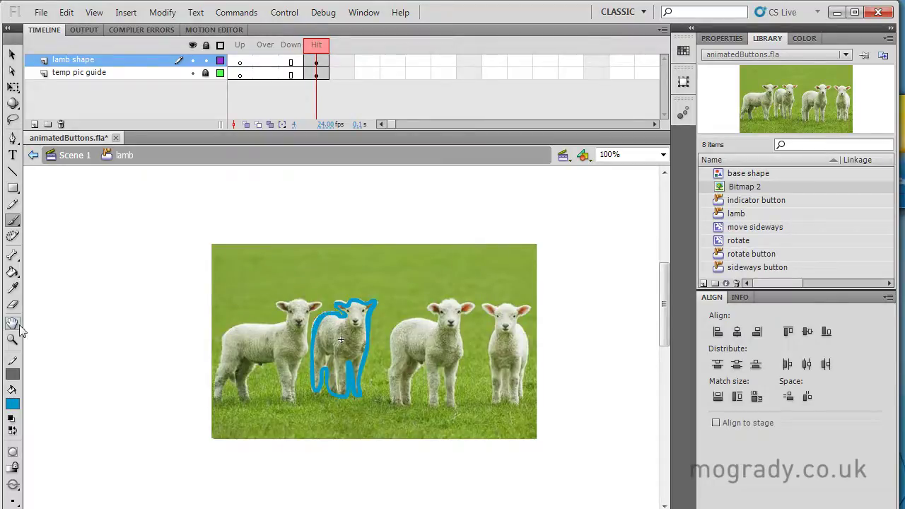
Step: Fill the traced lamb outline with dark red using the Paint Bucket
left_click(12, 272)
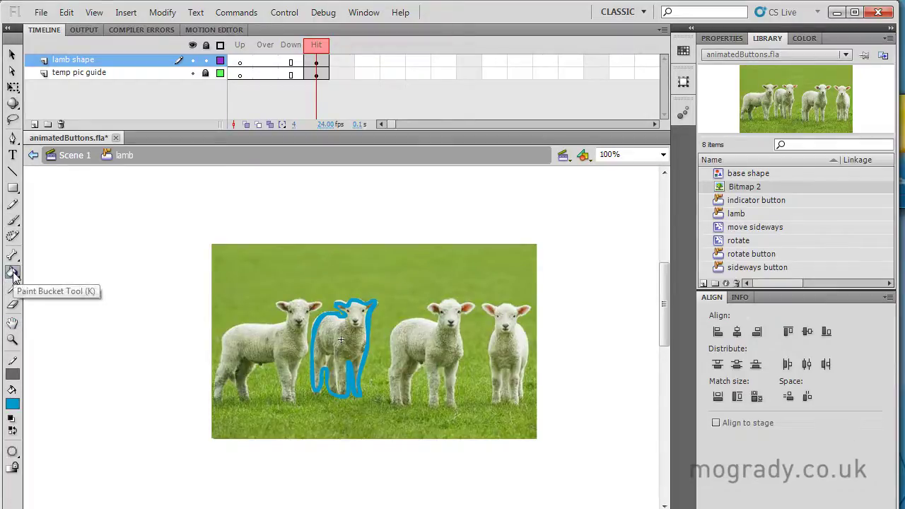
left_click(14, 401)
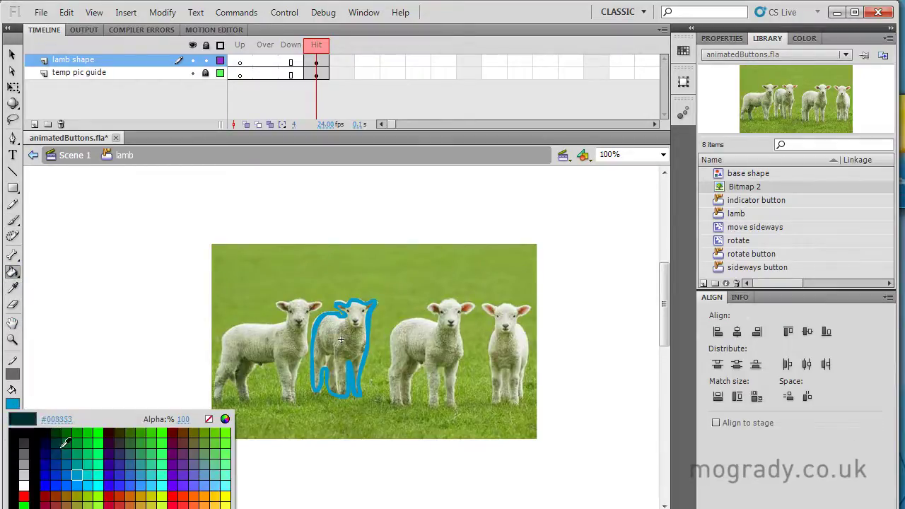
left_click(54, 504)
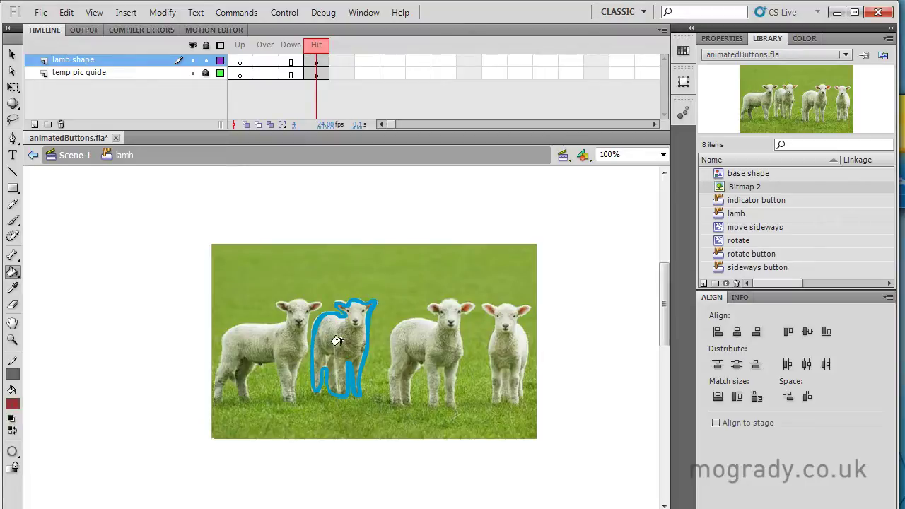
left_click(337, 340)
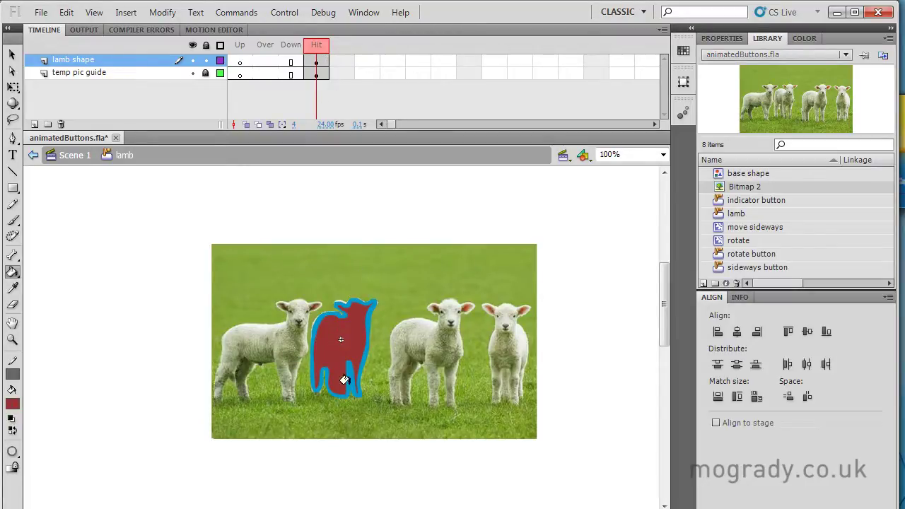
Step: Delete the temp pic guide layer containing the photo
left_click(12, 55)
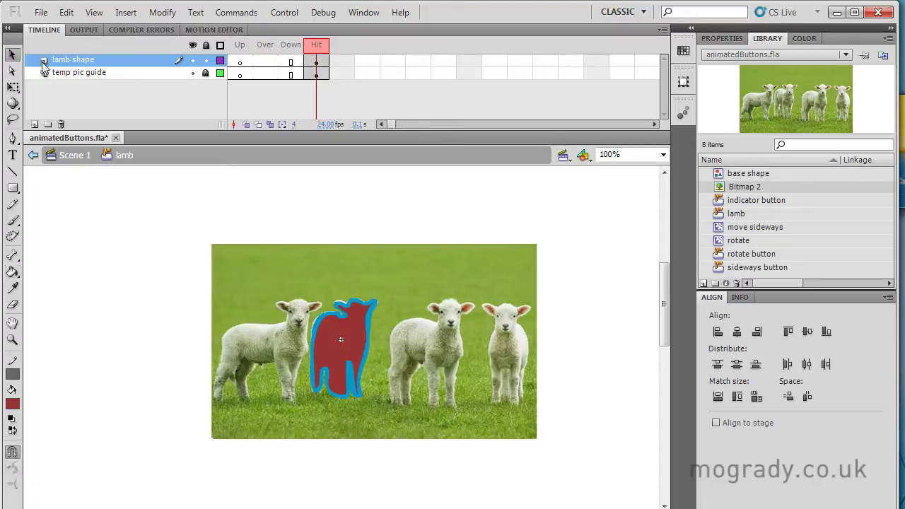
left_click(77, 73)
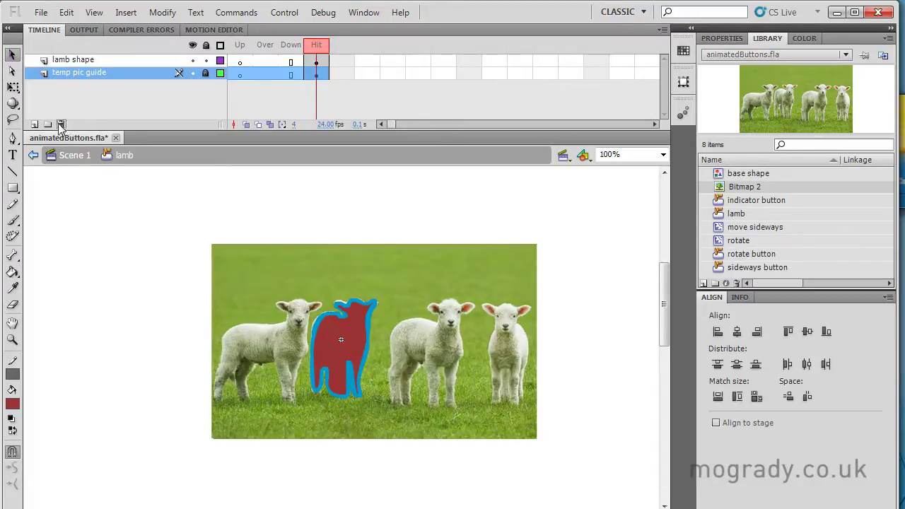
left_click_drag(62, 75, 62, 125)
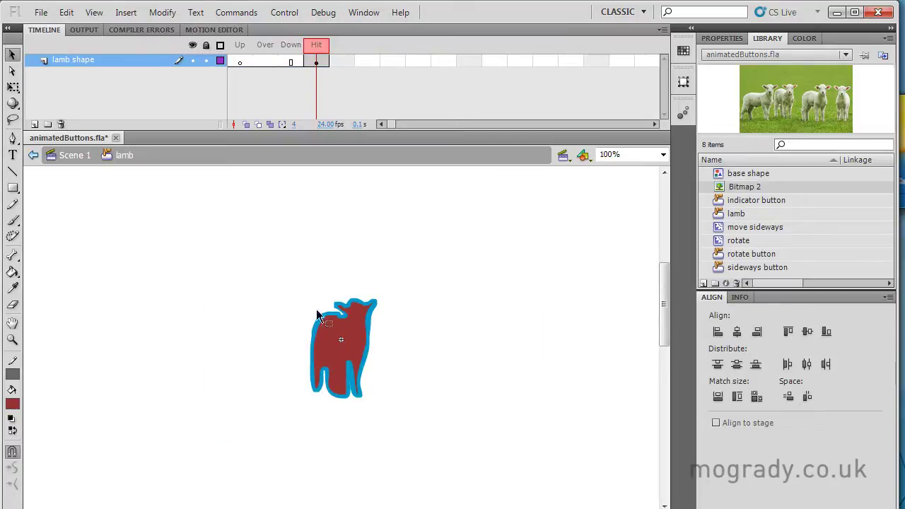
Step: Place a lamb button instance over the second lamb on a new Scene 1 layer and test the SWF
left_click(79, 157)
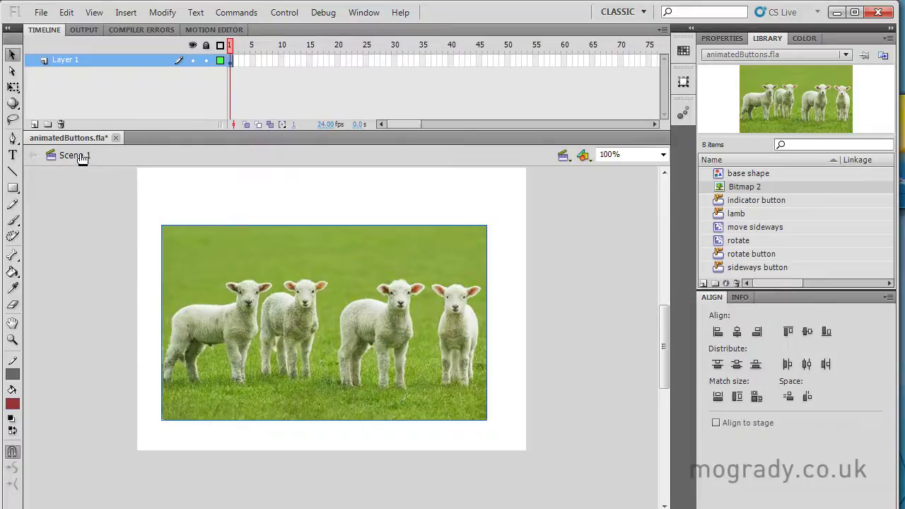
left_click(34, 125)
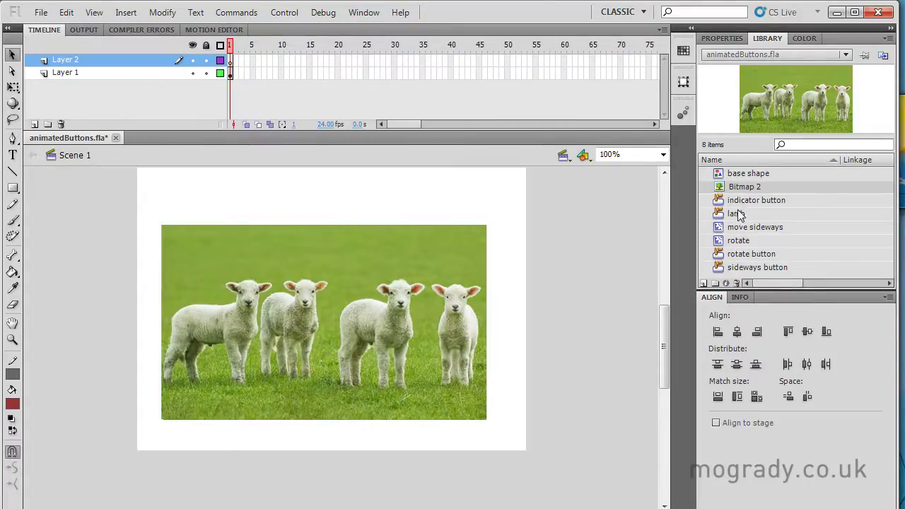
left_click_drag(735, 214, 353, 329)
left_click_drag(292, 327, 293, 329)
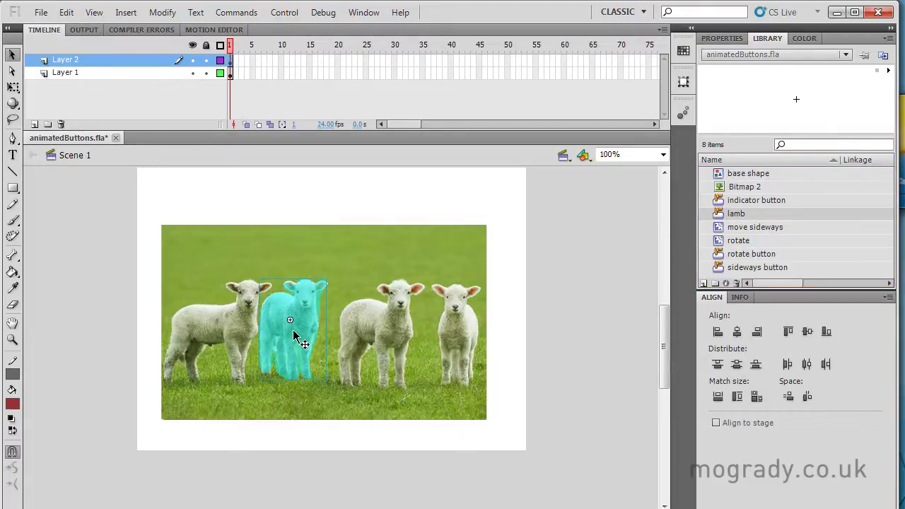
key("ctrl+Return")
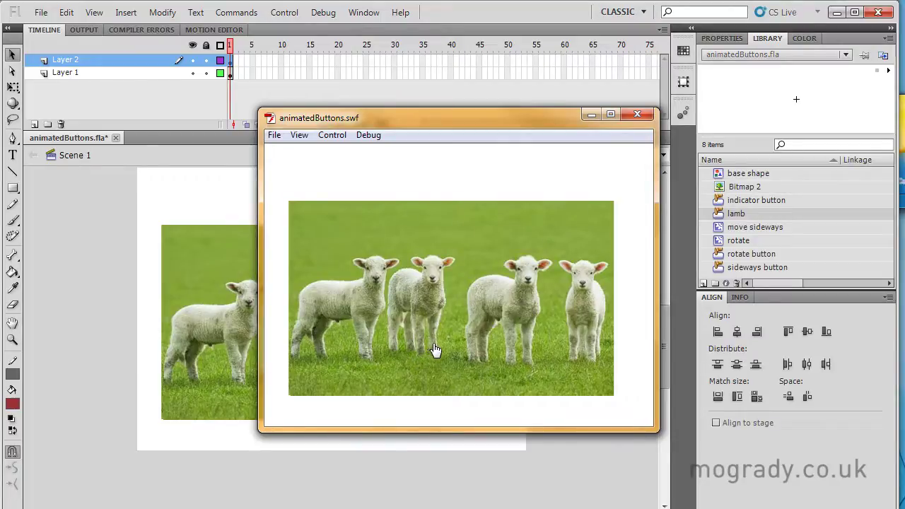
left_click(637, 115)
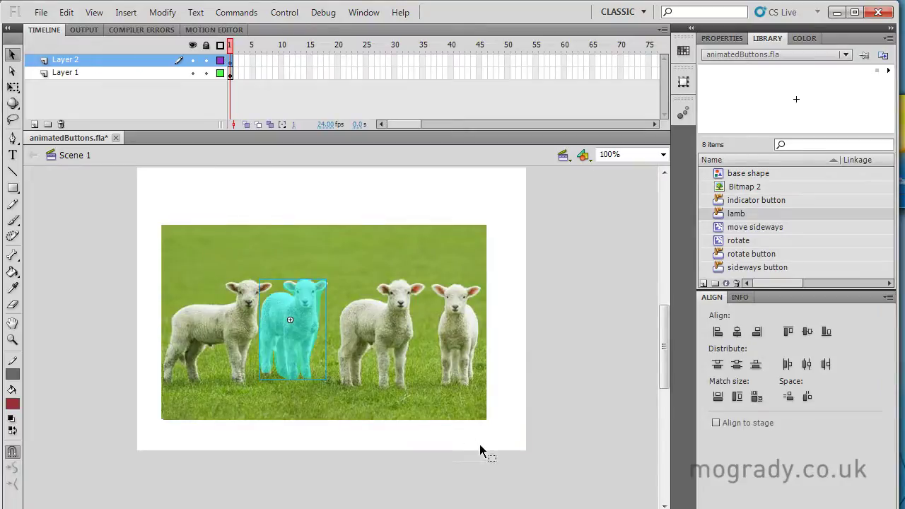
Step: Delete all lamb artwork and place a sideways button near the stage's top-left
key("ctrl+a")
key("Delete")
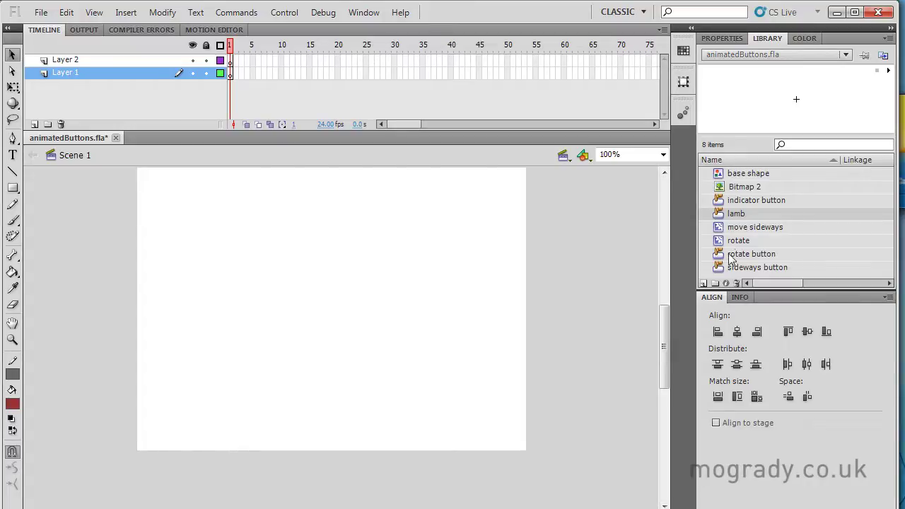
left_click_drag(722, 272, 215, 217)
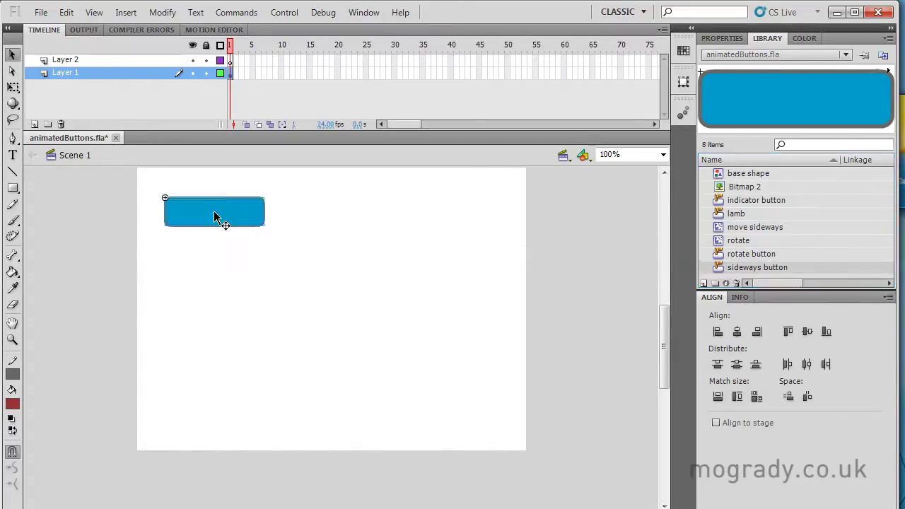
Step: Test the movie, rolling over and clicking the sideways button to check its animation
key("ctrl+Return")
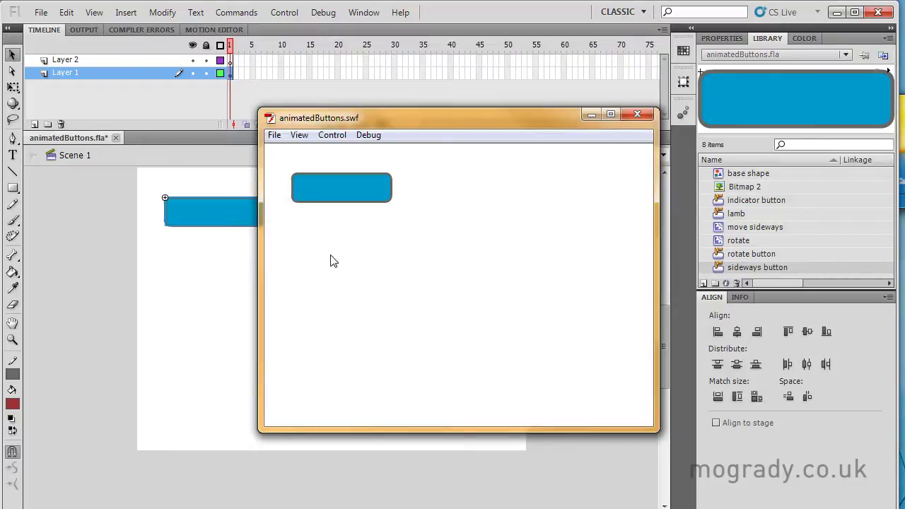
mouse_move(331, 198)
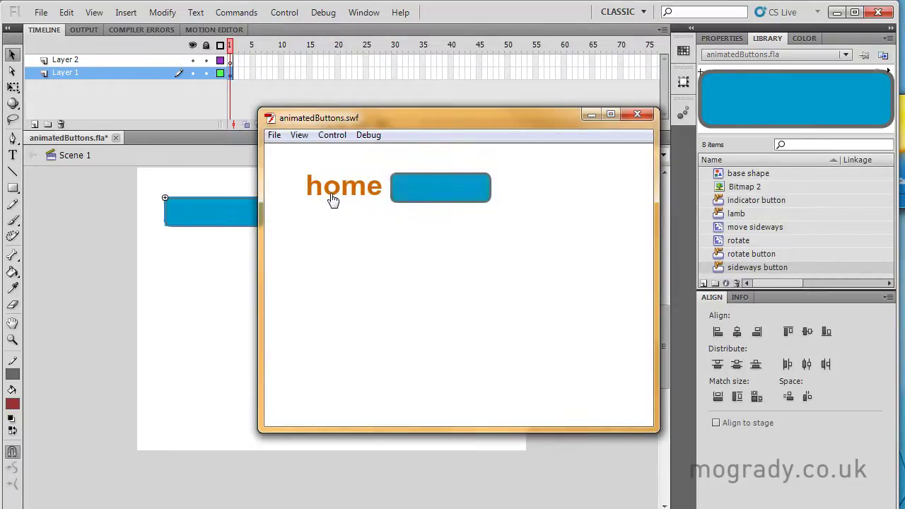
left_click(332, 200)
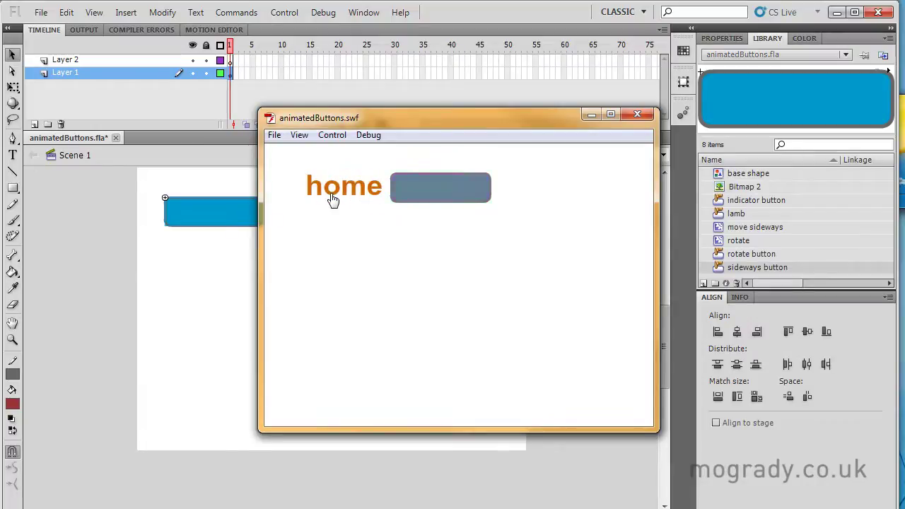
left_click(639, 113)
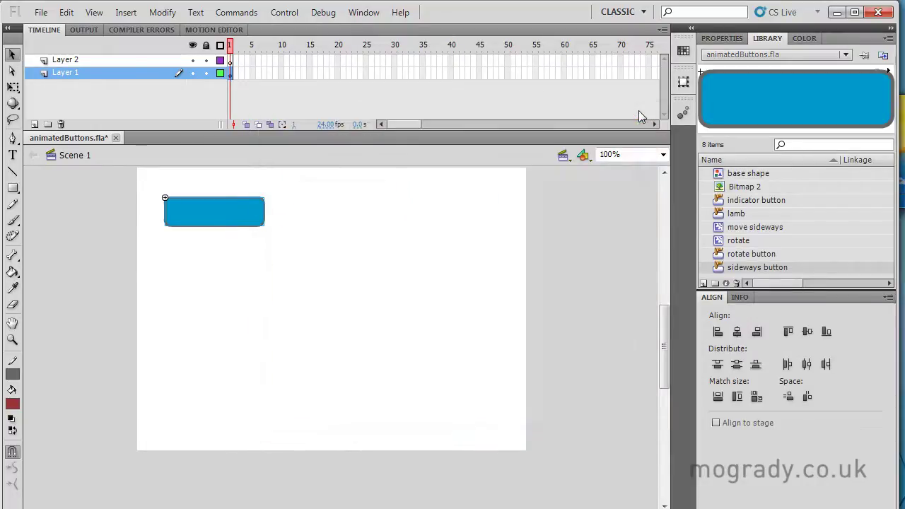
Step: Edit the sideways button symbol and inspect the Up-state rectangle's instance properties
left_click(716, 176)
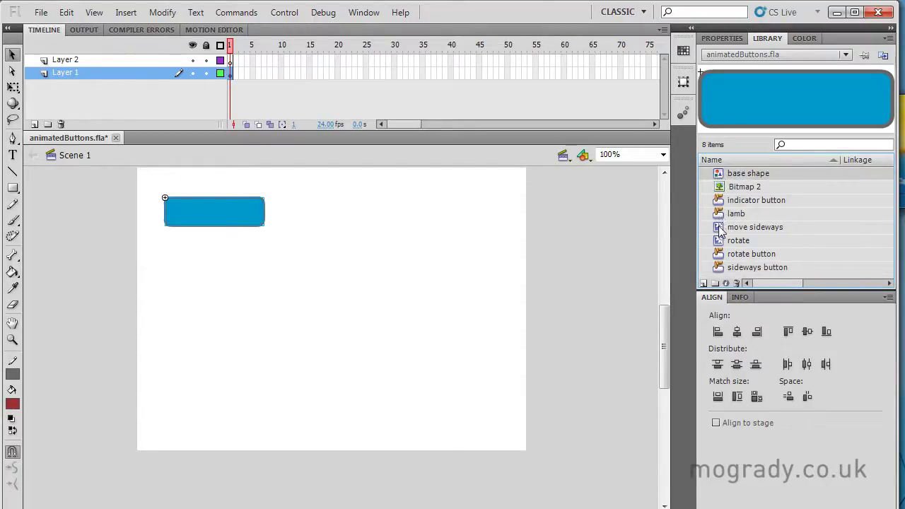
double_click(715, 266)
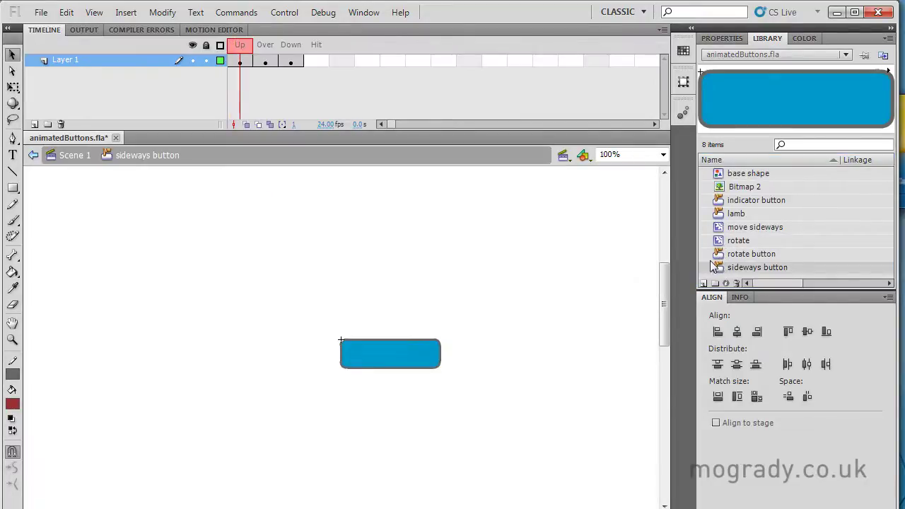
left_click(242, 63)
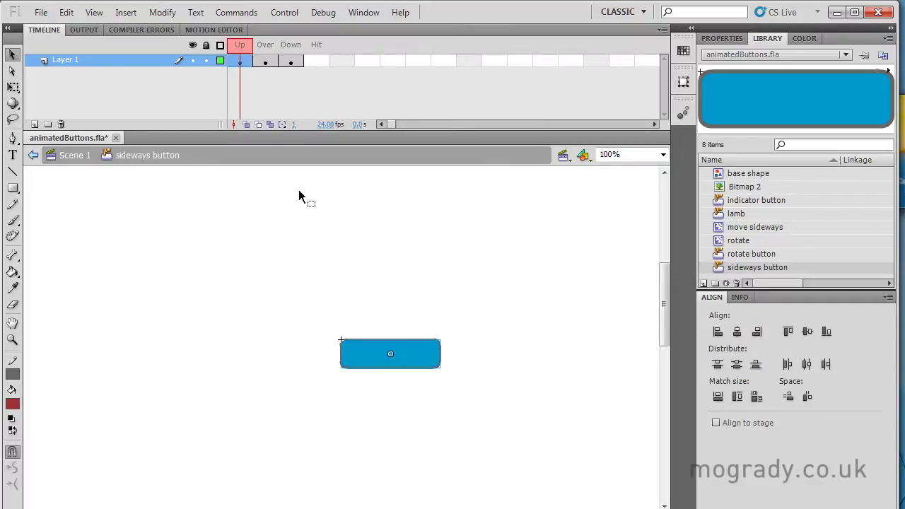
left_click(719, 38)
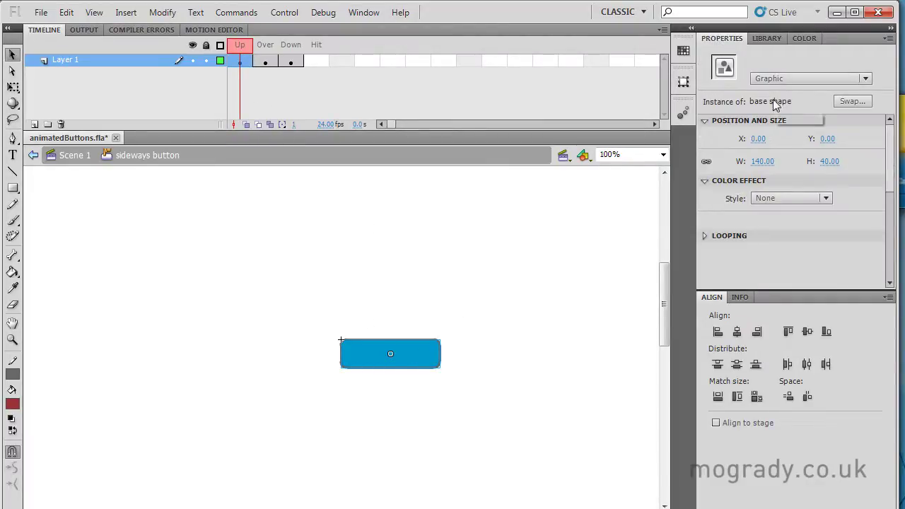
Step: Inspect the Over and Down states' contents, finding the move sideways clip in Over
left_click(272, 62)
left_click(415, 355)
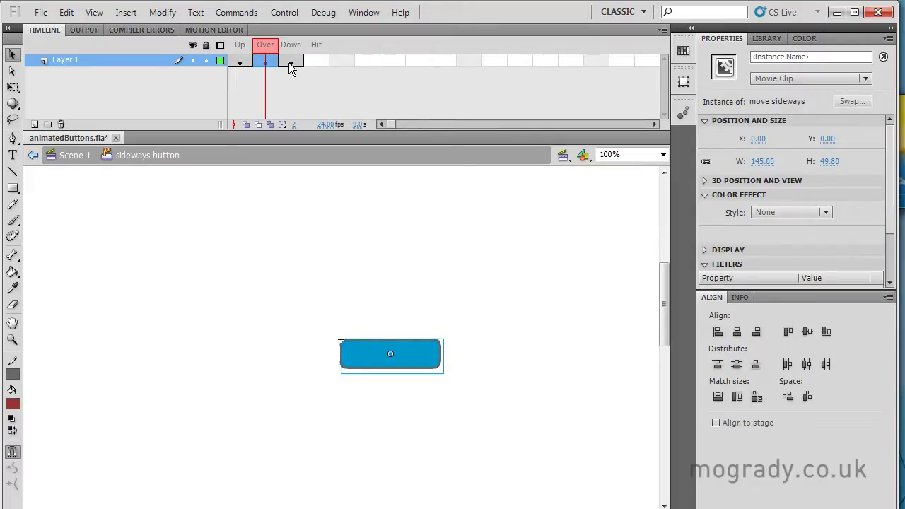
left_click(290, 62)
left_click(410, 354)
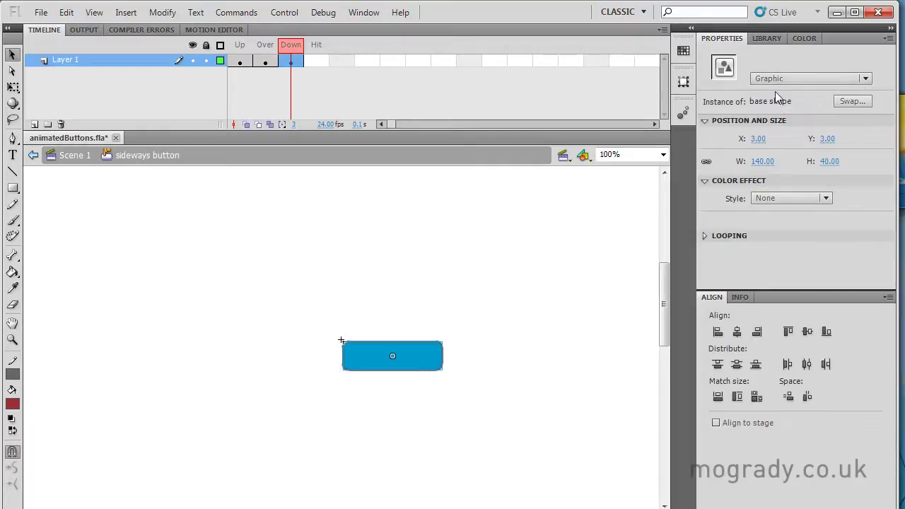
left_click(241, 62)
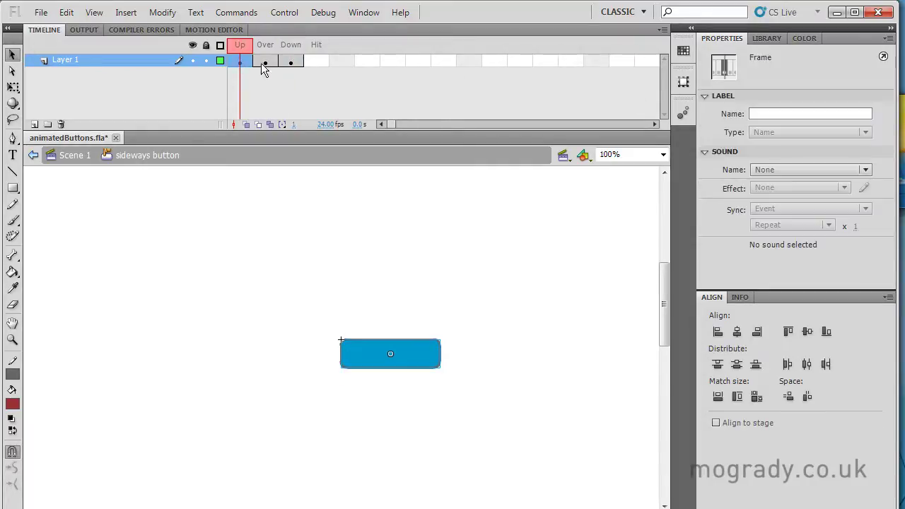
left_click(267, 62)
left_click(287, 62)
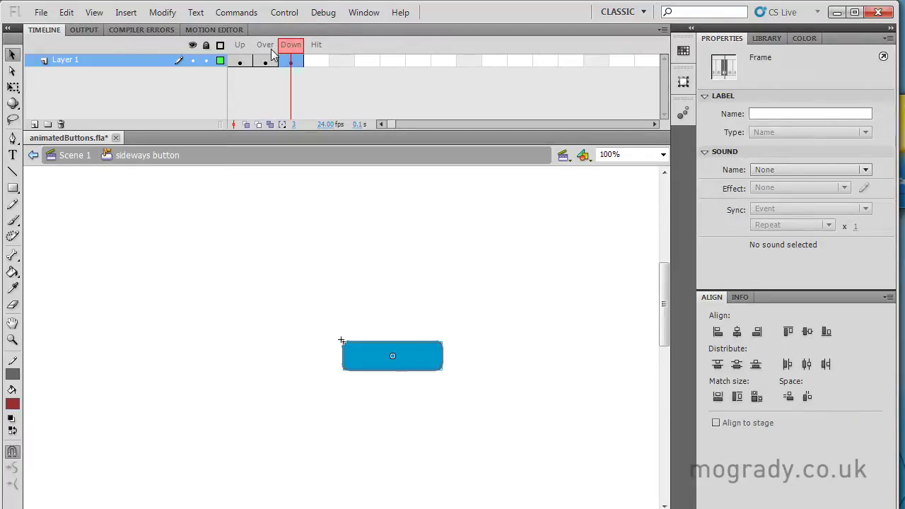
left_click(762, 38)
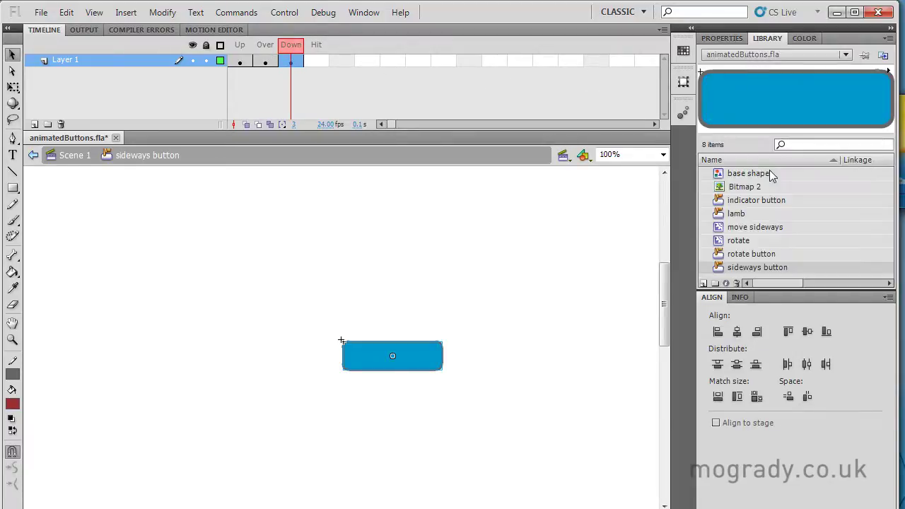
Step: Open the move sideways clip, preview its 48-frame slide at frames 1, 24 and 48, and show the Motion Editor
double_click(718, 229)
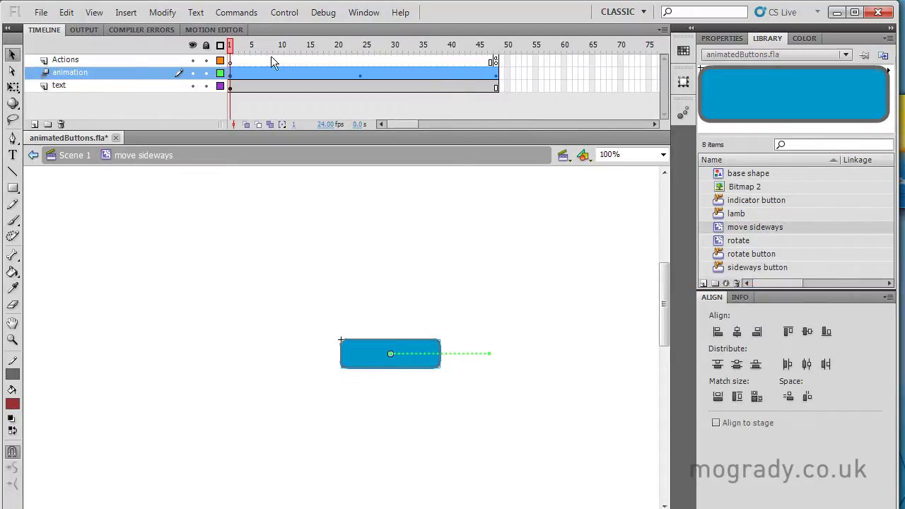
left_click_drag(233, 51, 265, 51)
left_click(248, 75)
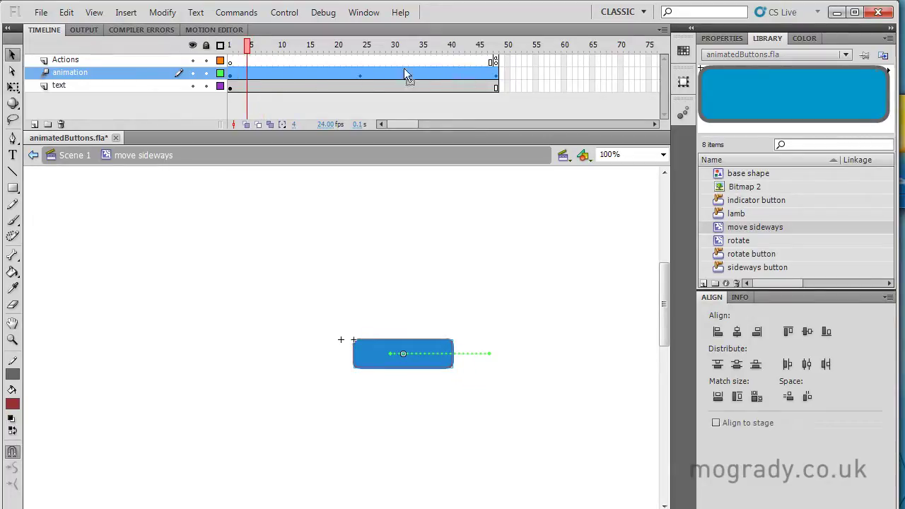
left_click_drag(249, 48, 444, 46)
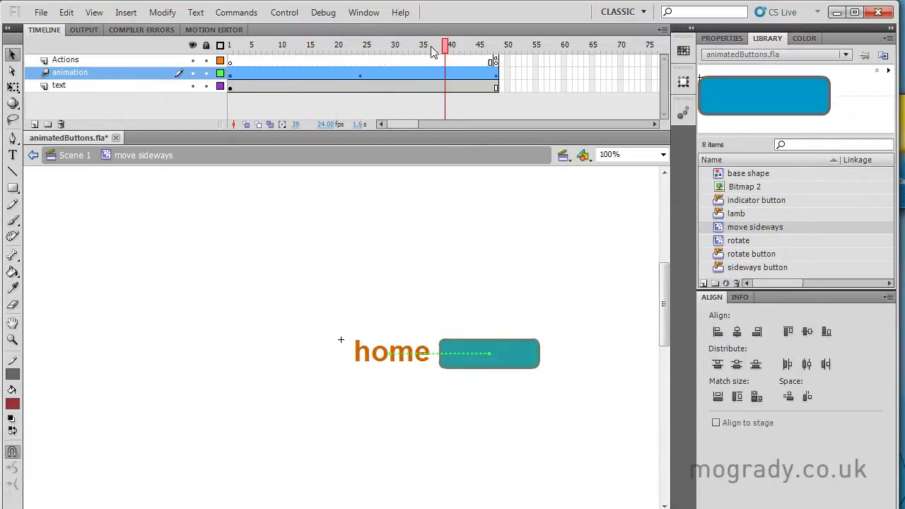
left_click(233, 75)
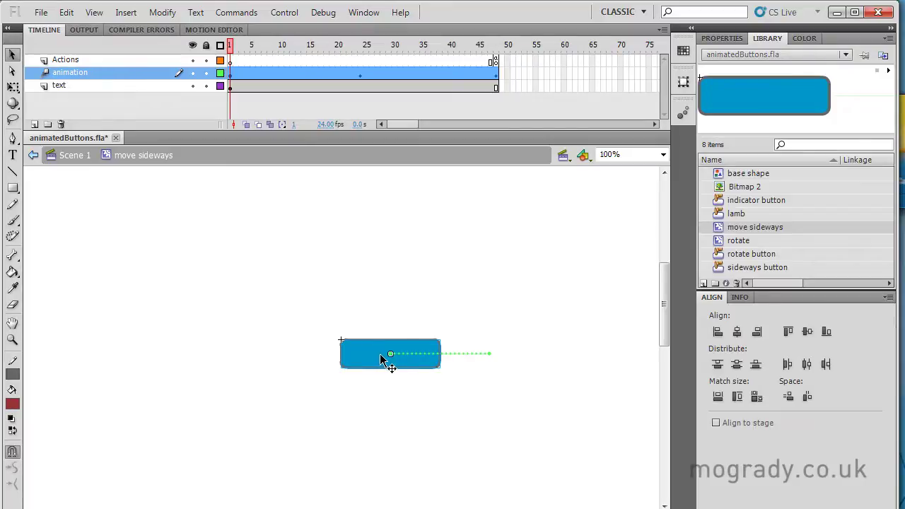
left_click(360, 76)
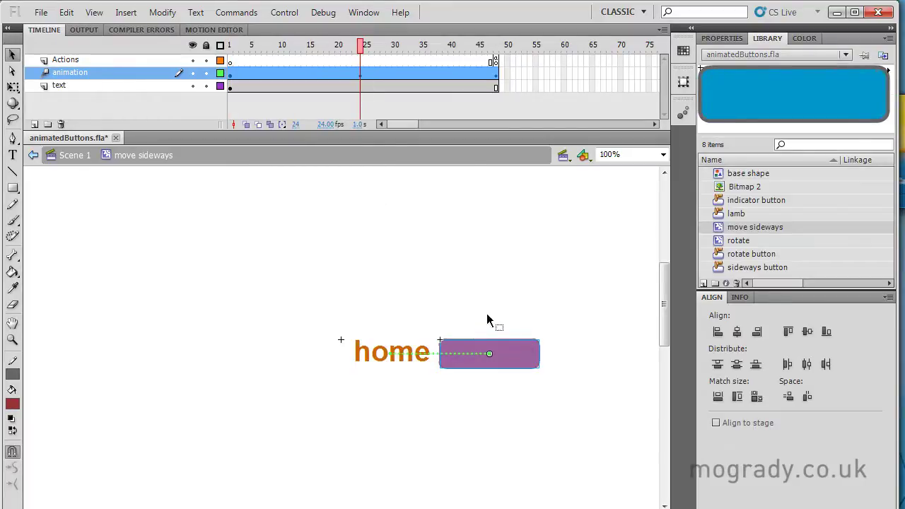
left_click(495, 78)
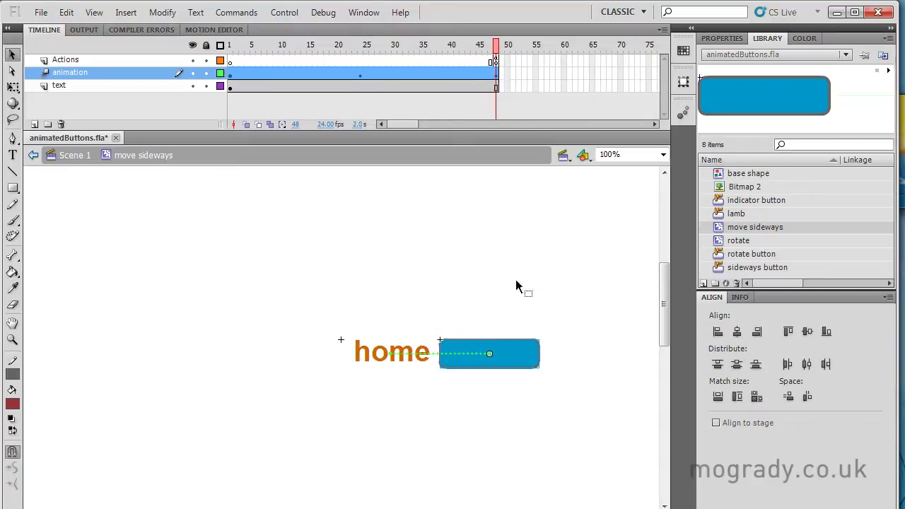
left_click(208, 30)
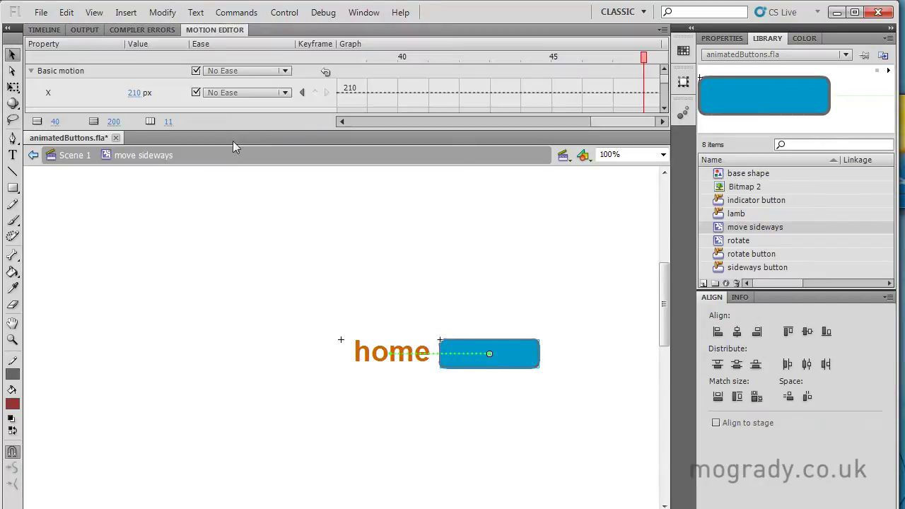
Step: Enlarge the Motion Editor and scrub frames 1–24 to check the X slide and the purple tint reaching 100%
left_click_drag(233, 130, 234, 277)
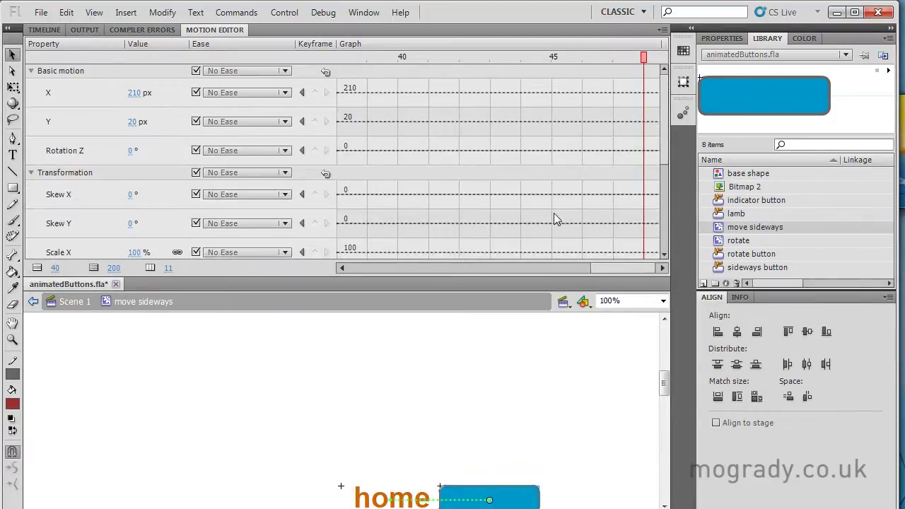
left_click_drag(664, 382, 665, 396)
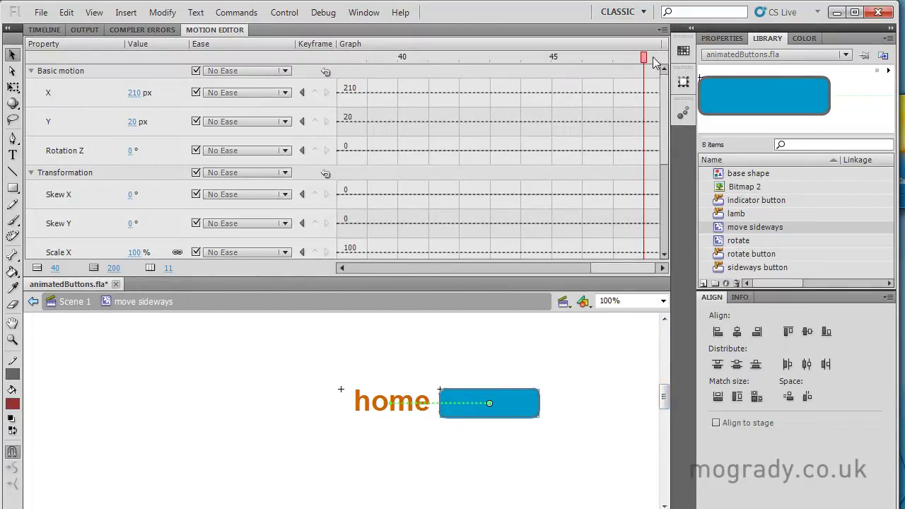
mouse_move(643, 58)
left_mouse_down()
mouse_move(315, 75)
mouse_move(495, 70)
mouse_move(562, 83)
mouse_move(583, 65)
mouse_move(639, 67)
left_mouse_up()
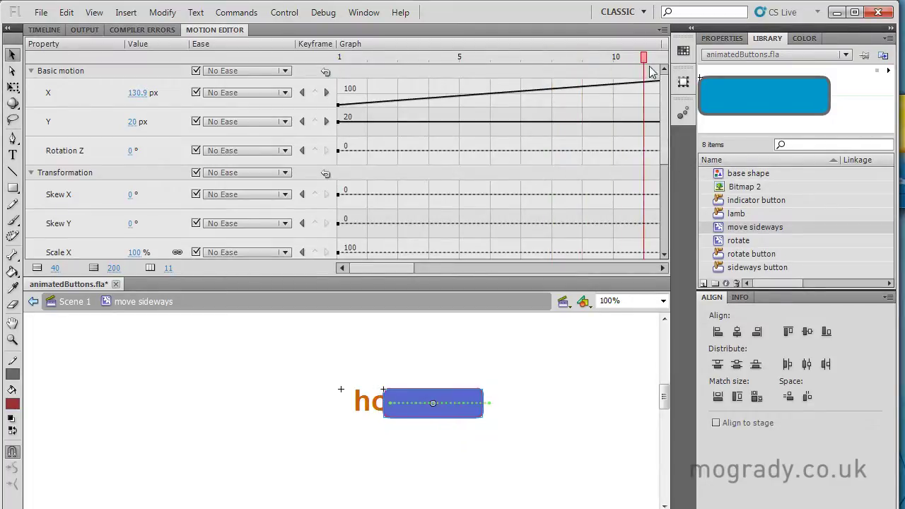
left_click_drag(665, 116, 668, 201)
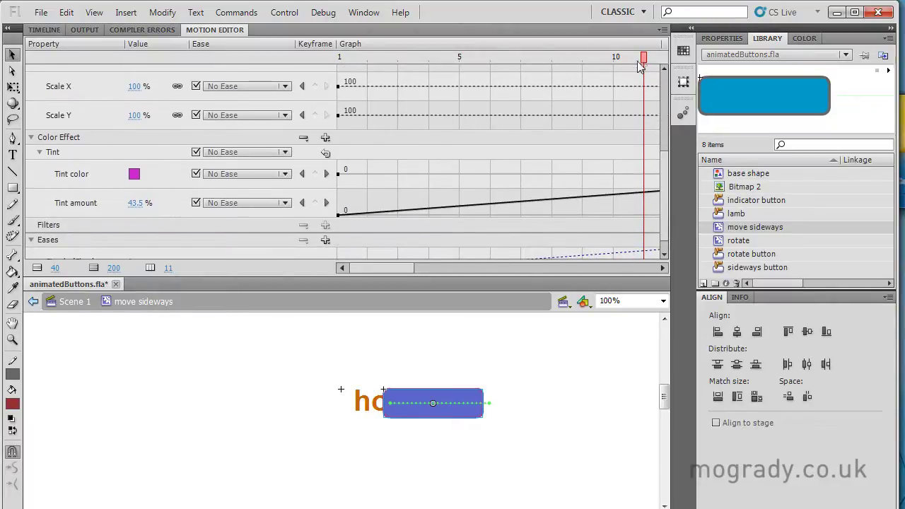
left_click_drag(644, 61, 338, 64)
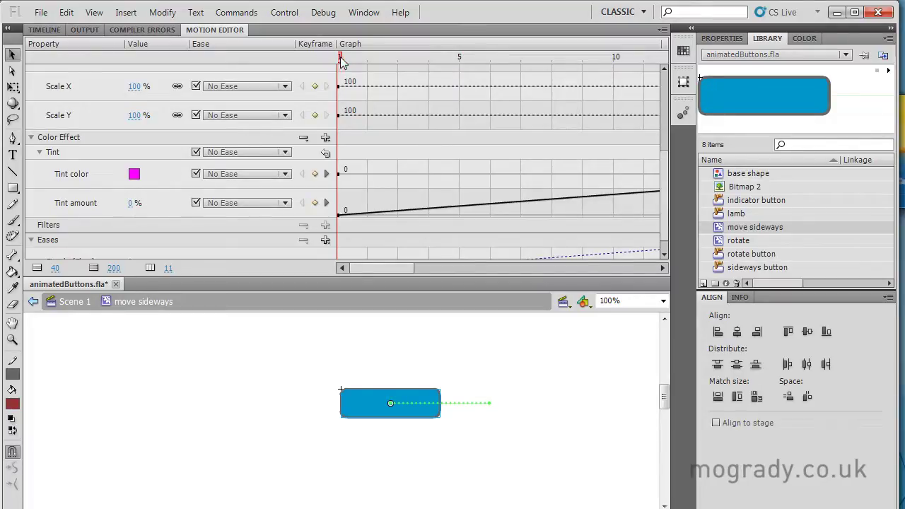
left_click_drag(341, 62, 640, 134)
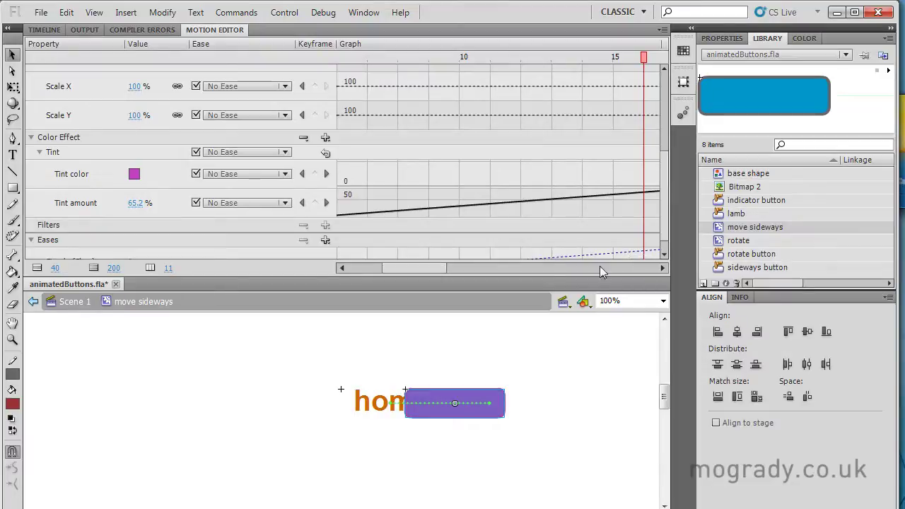
left_click_drag(437, 268, 497, 267)
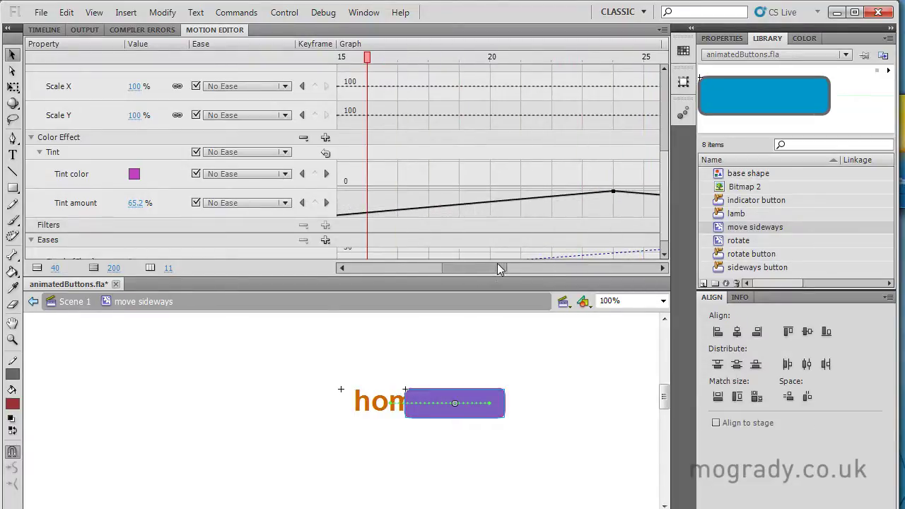
left_click(613, 57)
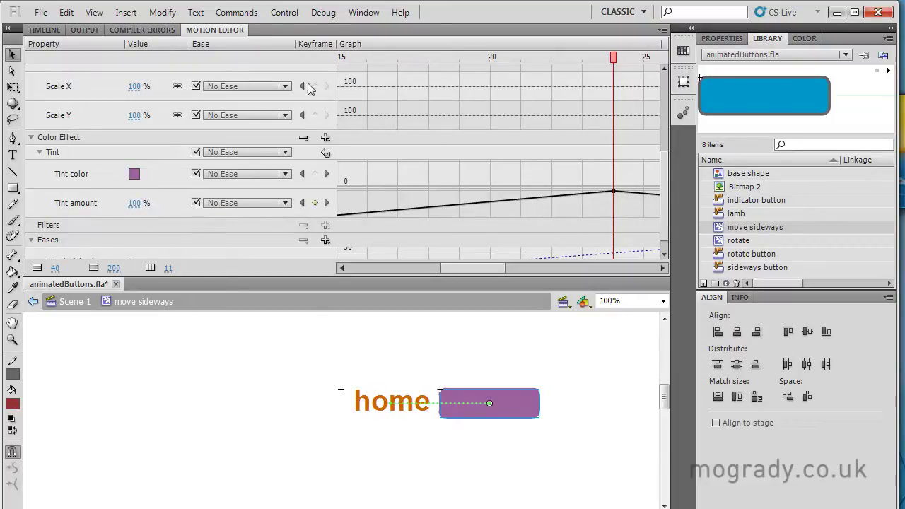
left_click(53, 31)
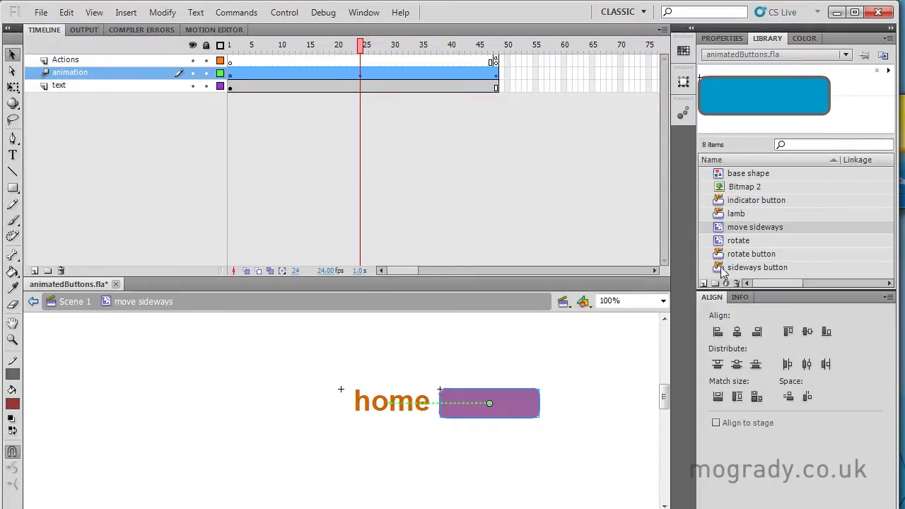
Step: Swap the sideways button's Over-state instance to base shape as a Graphic and test the SWF
double_click(721, 270)
left_click(262, 62)
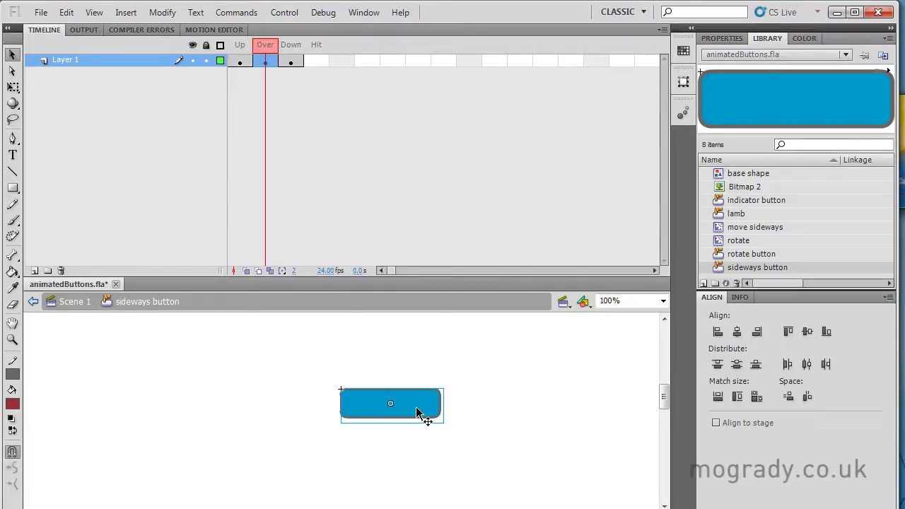
left_click(725, 38)
left_click(852, 102)
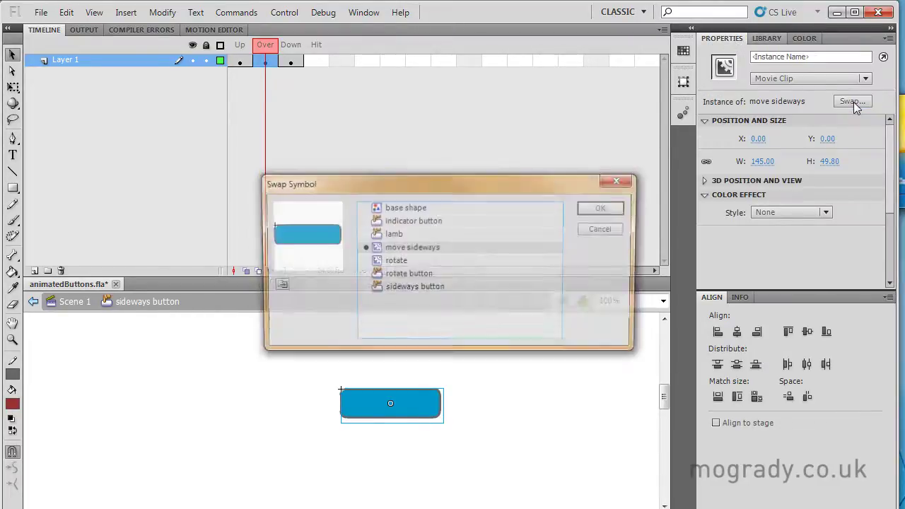
left_click(393, 210)
left_click(590, 207)
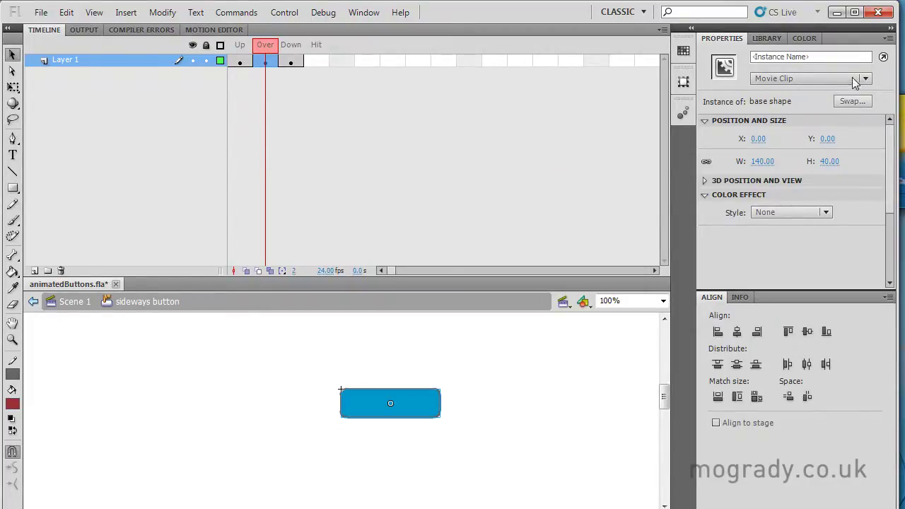
left_click(865, 78)
left_click(791, 127)
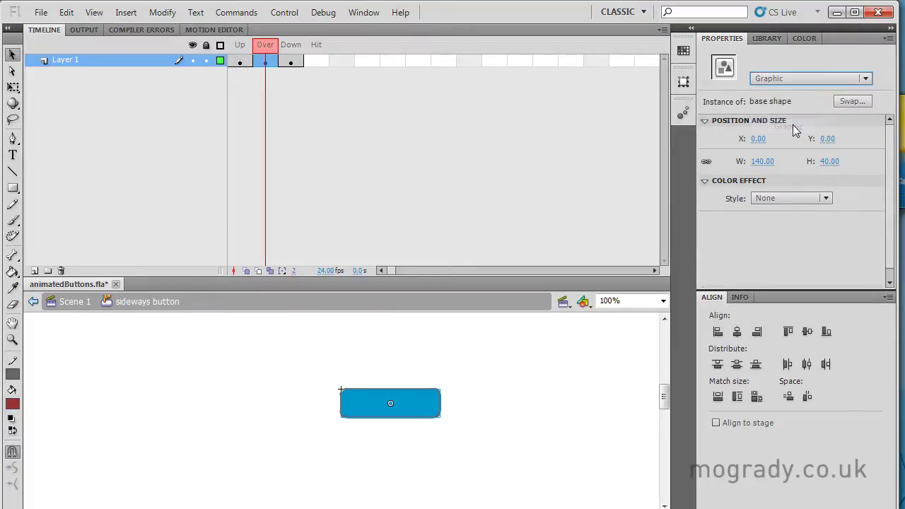
key("ctrl+Return")
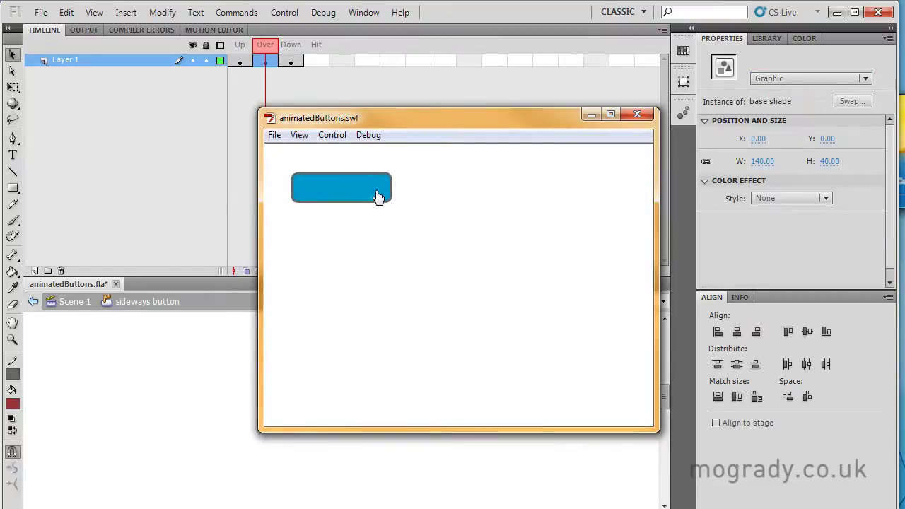
left_click(637, 114)
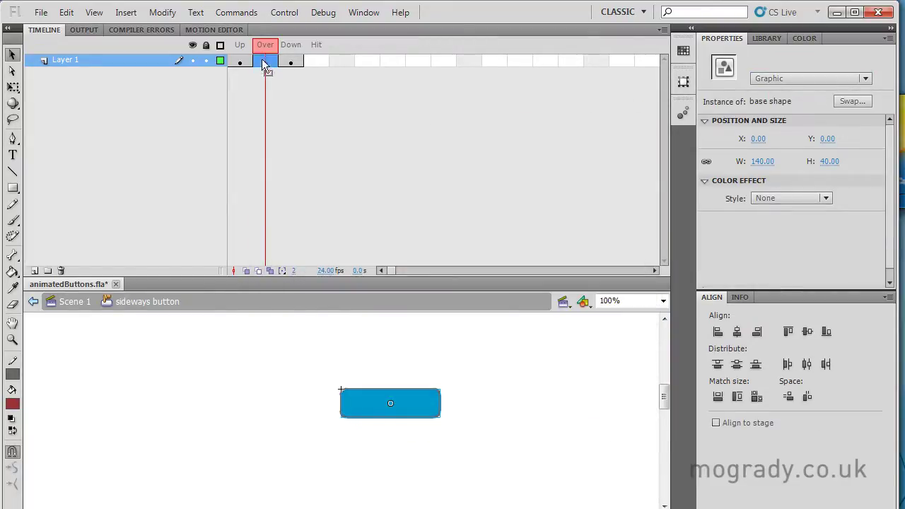
Step: Swap the Over-state instance back to move sideways and set its type to Movie Clip
left_click(265, 61)
left_click(415, 409)
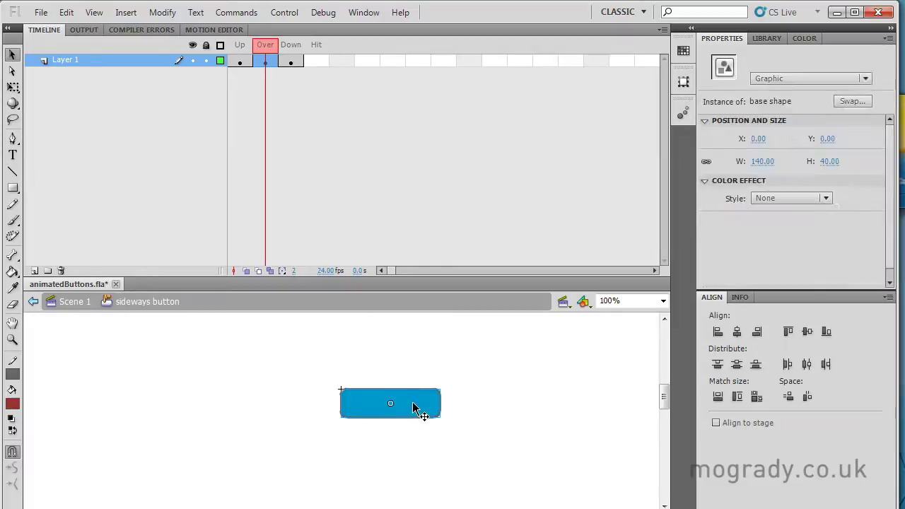
left_click(852, 101)
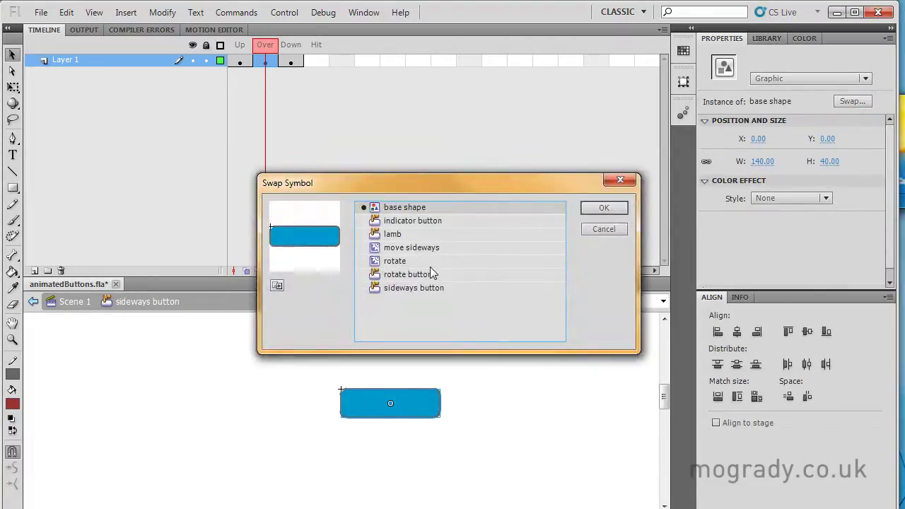
left_click(376, 252)
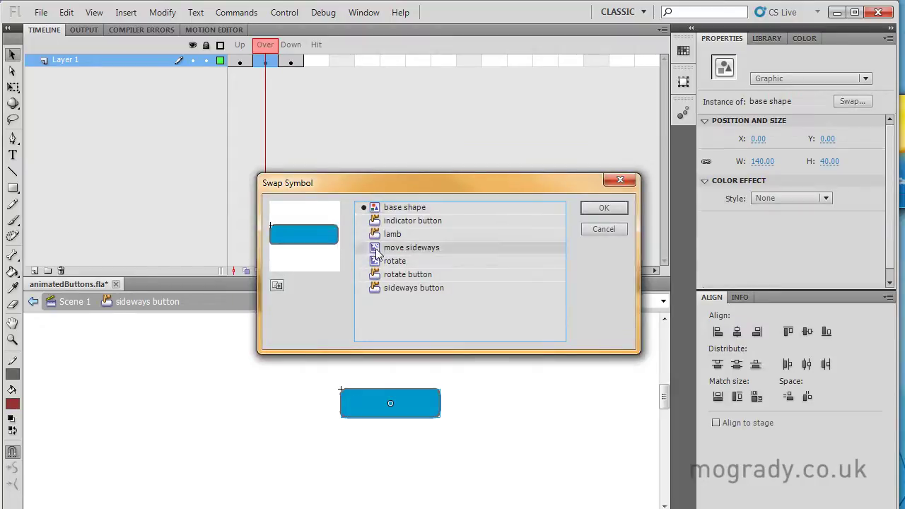
left_click(602, 208)
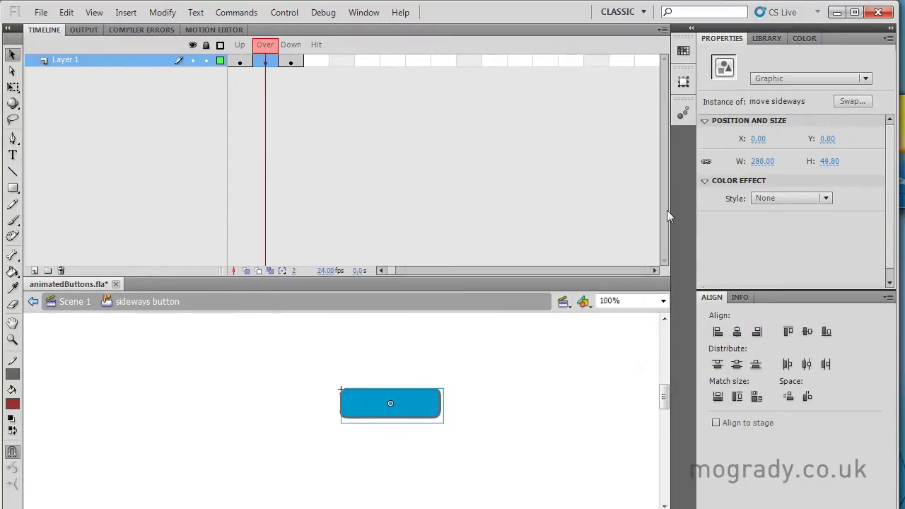
left_click(865, 80)
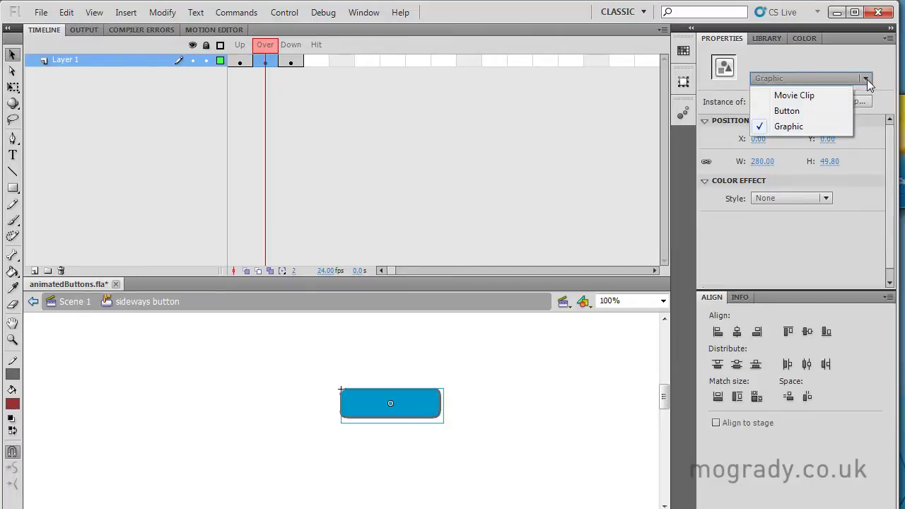
left_click(794, 95)
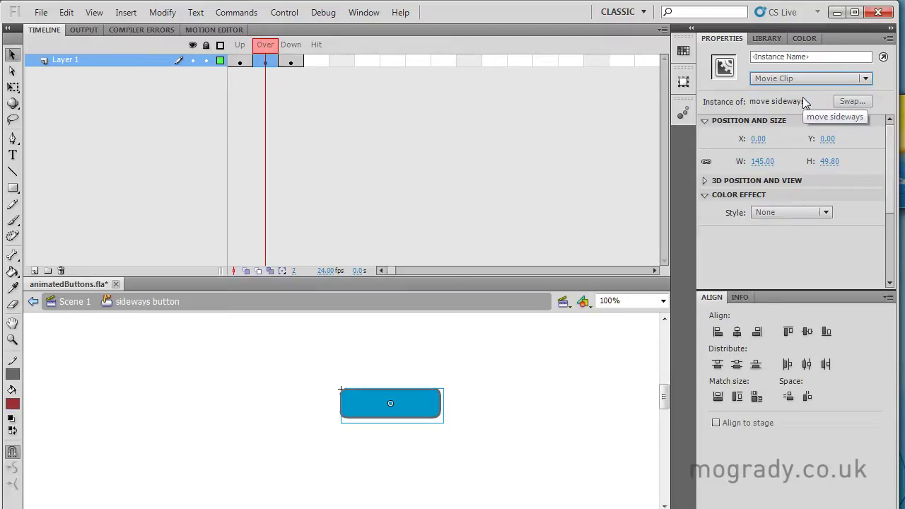
Step: Inspect the base shape and move sideways symbols from the Library, then return to Scene 1
left_click(771, 39)
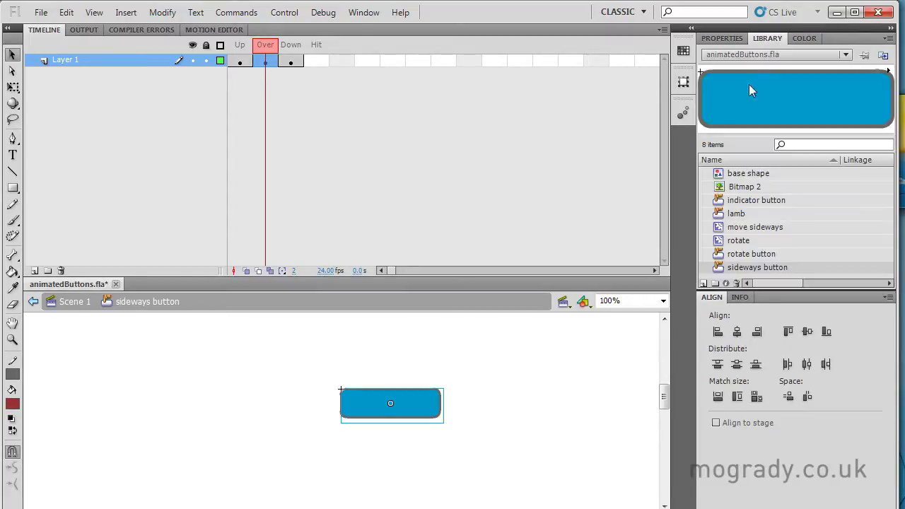
double_click(735, 173)
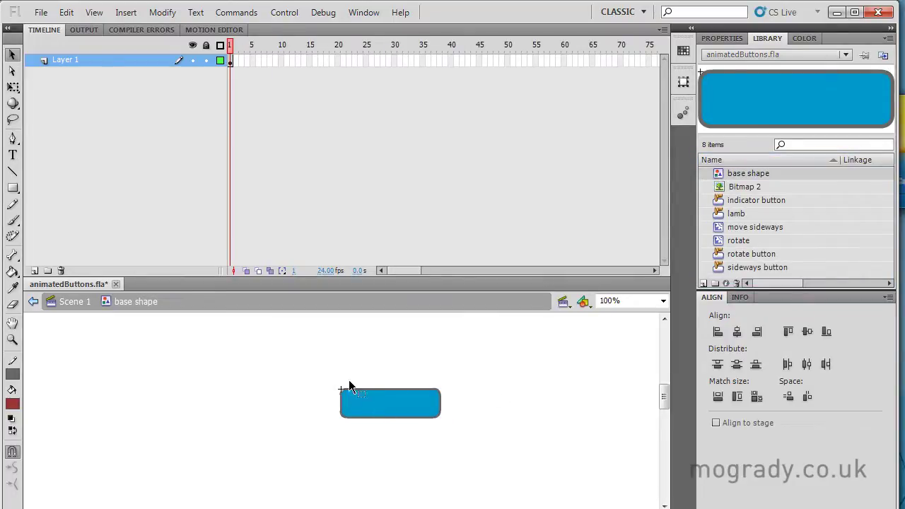
double_click(717, 228)
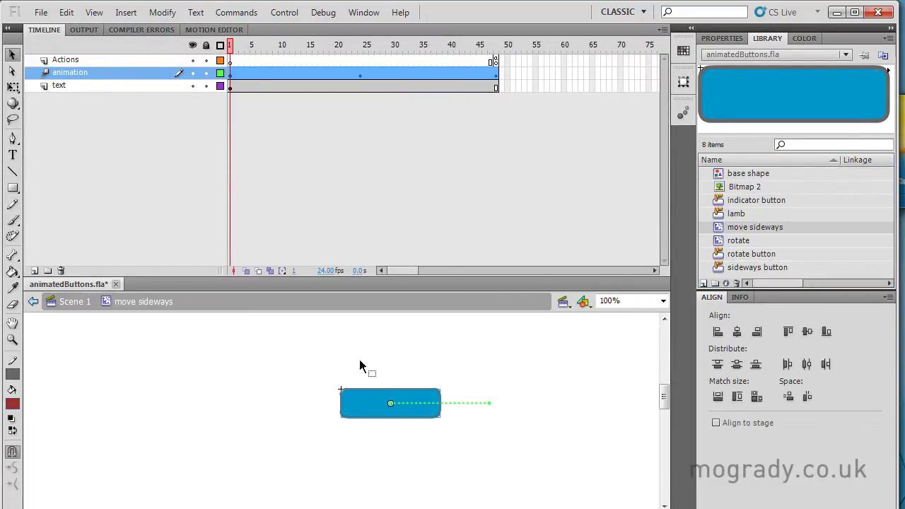
left_click(85, 302)
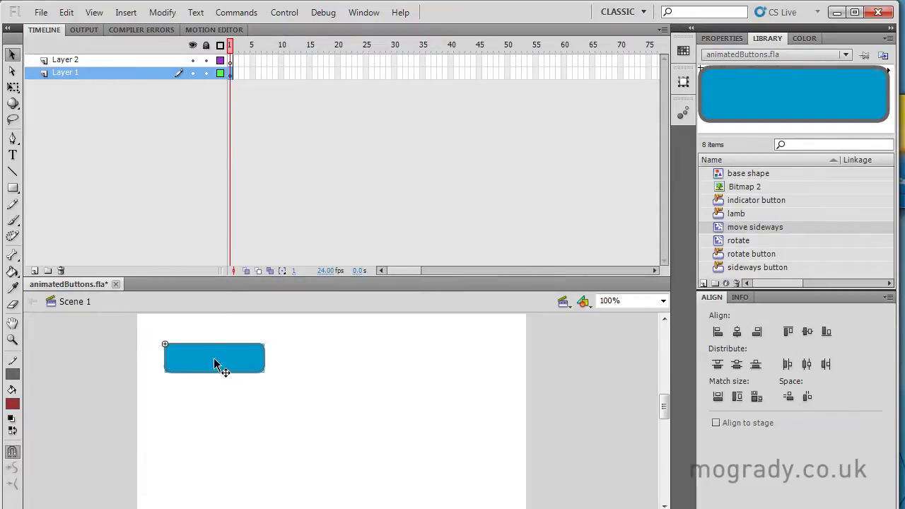
Step: Duplicate the sideways button below the original and place a rotate button instance on the stage
key("ctrl+shift+a")
left_click_drag(213, 359, 204, 488, "alt")
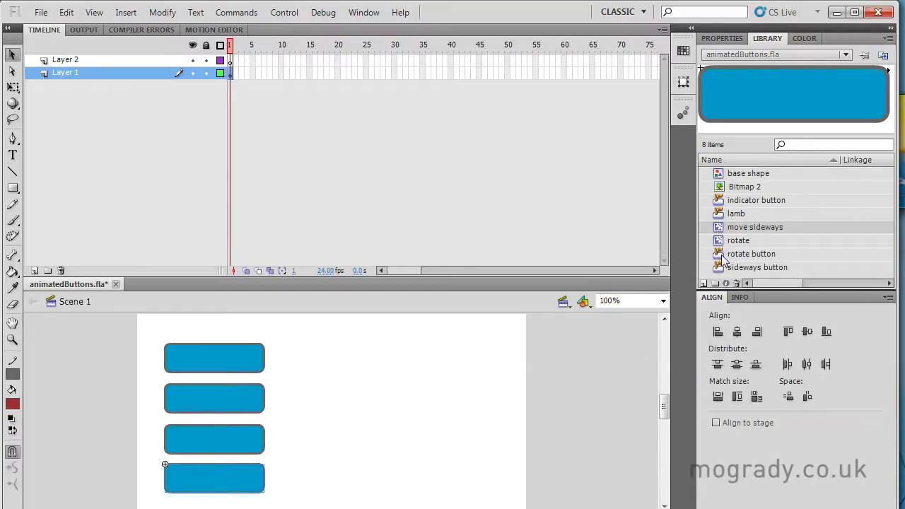
left_click_drag(721, 260, 359, 480)
Step: Test the two-column button movie as a SWF with Ctrl+Enter
key("ctrl+Return")
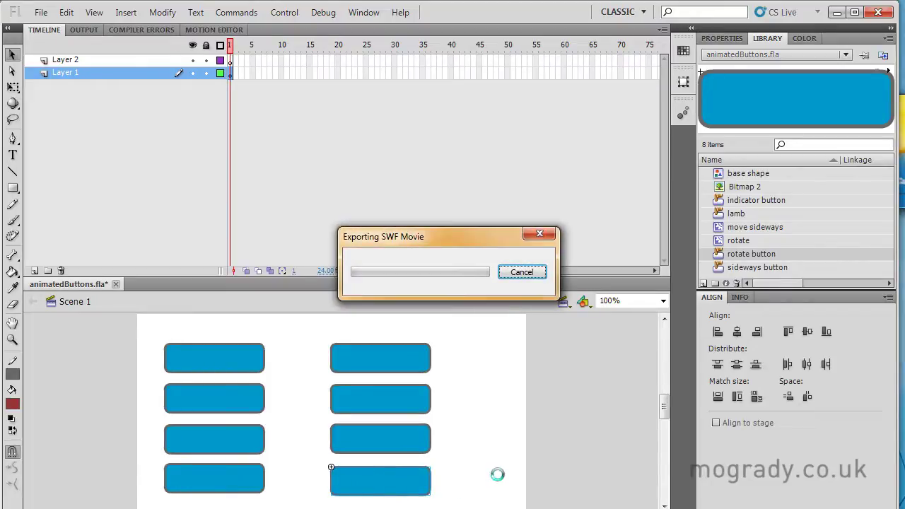